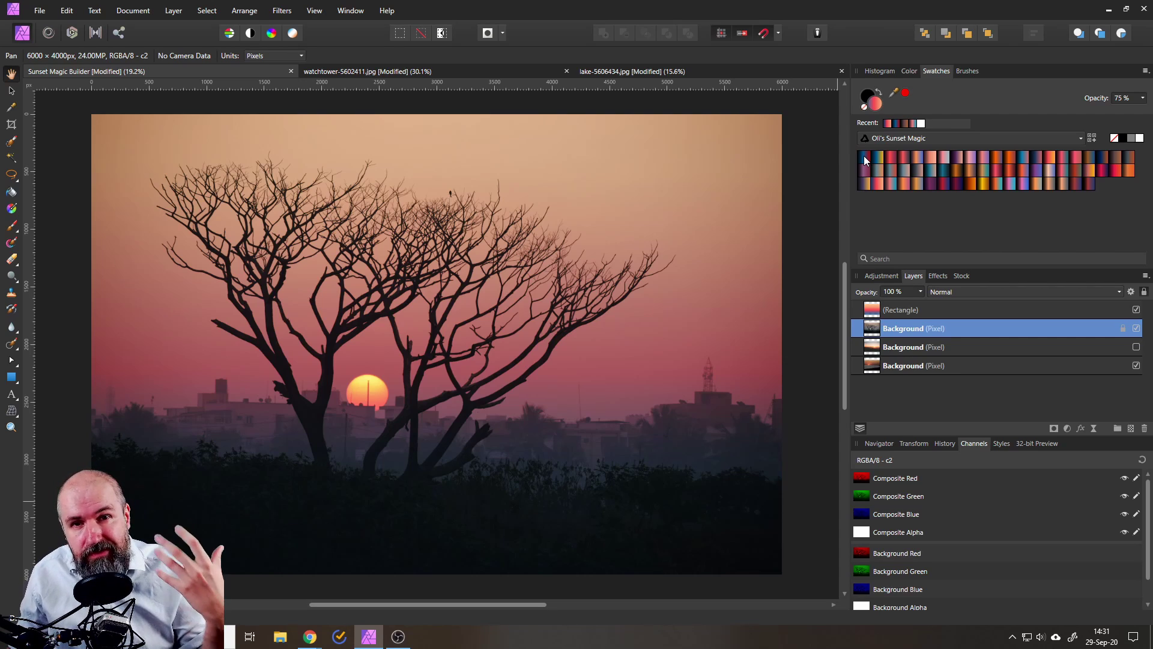
Select the Rectangle overlay layer and toggle it off and on to compare
left_click(926, 308)
left_click(1137, 309)
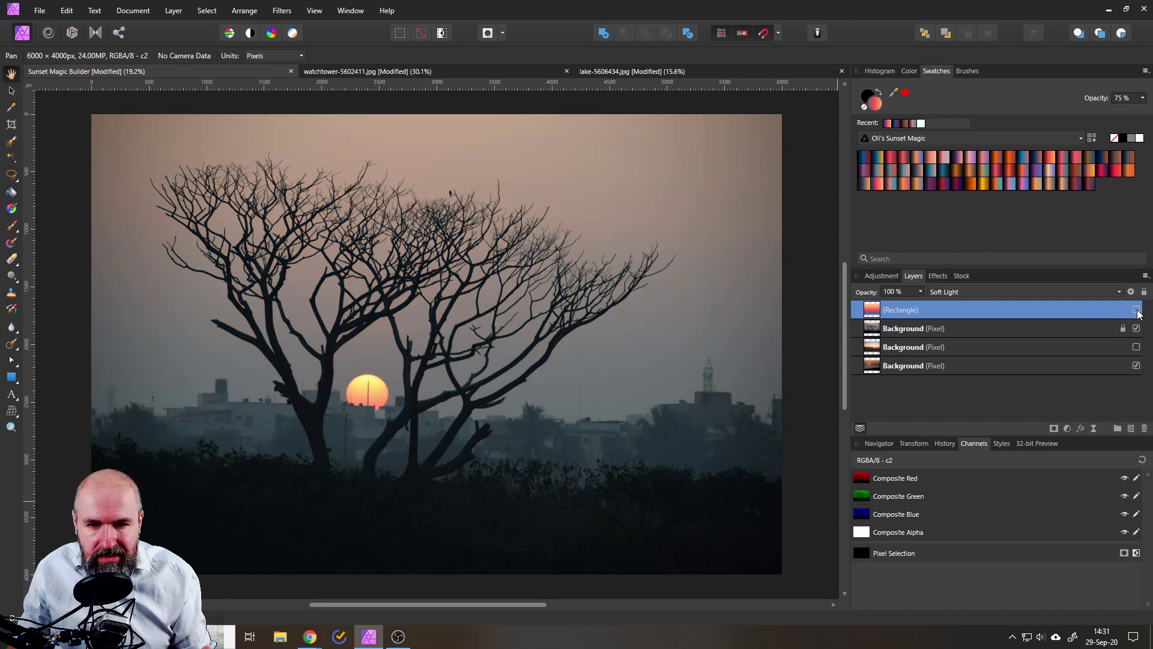
left_click(1137, 309)
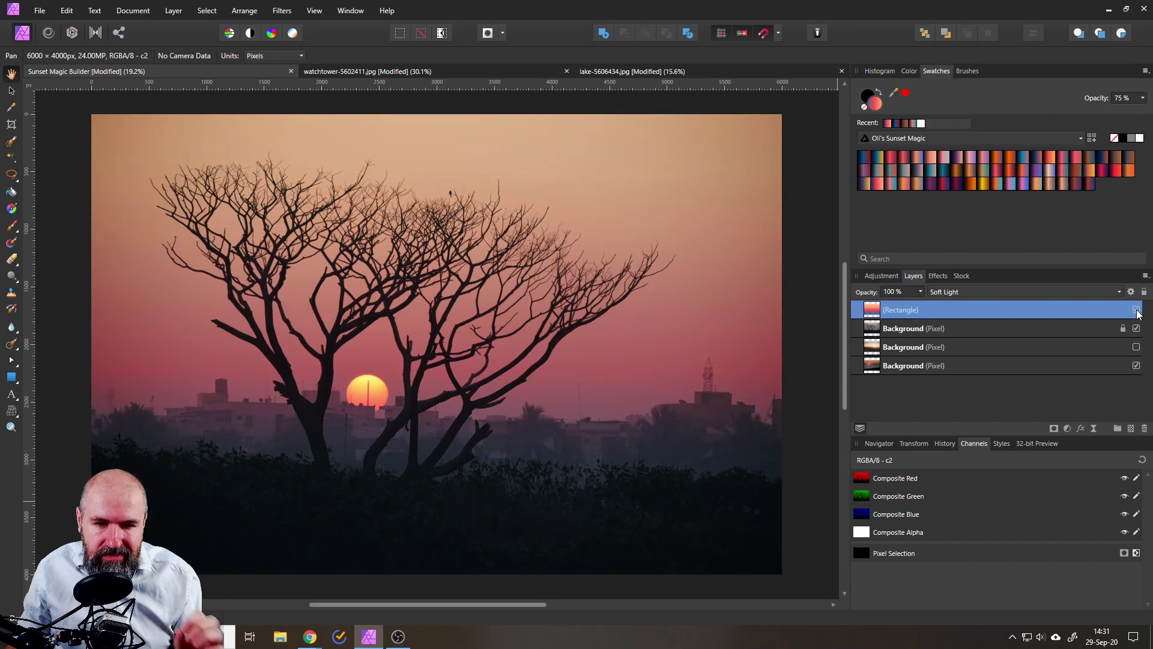
Try blue-teal, reddish-brown, purple-peach, pink-teal and other Sunset Magic gradients, ending on orange-purple
left_click(932, 167)
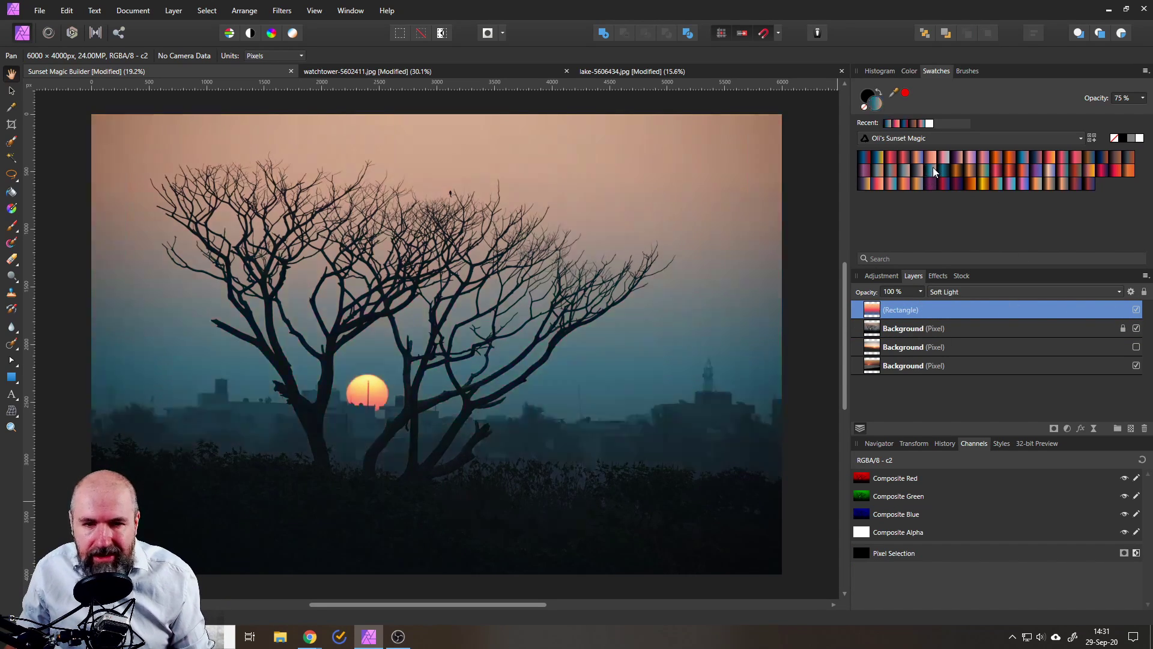
left_click(1003, 166)
left_click(1051, 169)
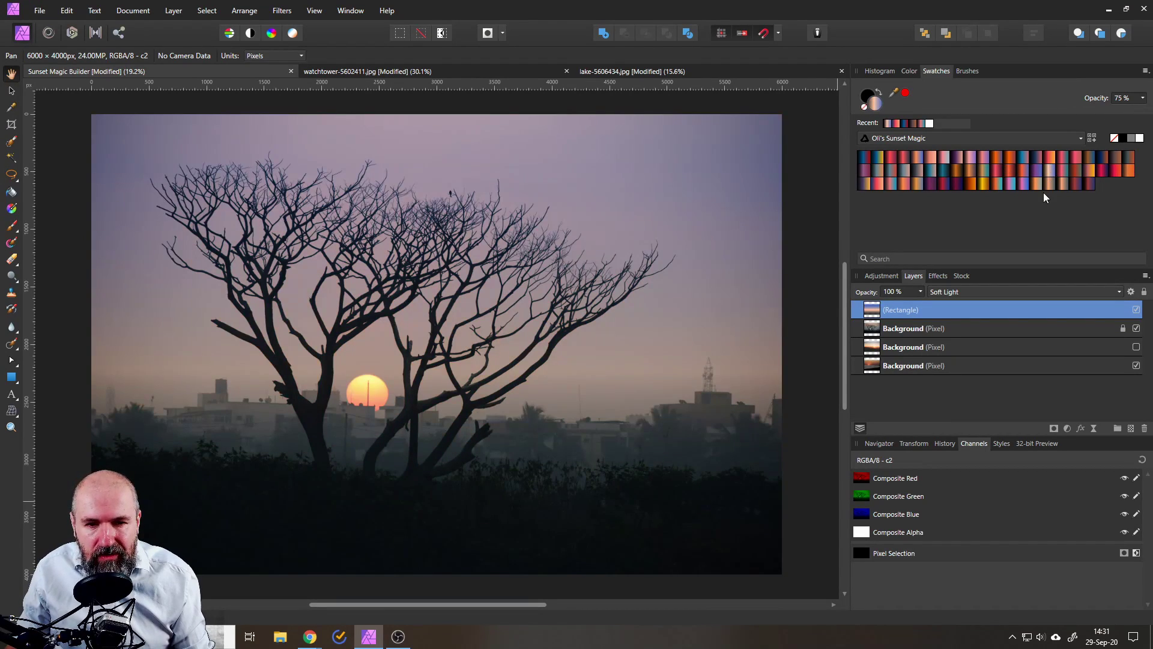
left_click(1045, 183)
left_click(1033, 157)
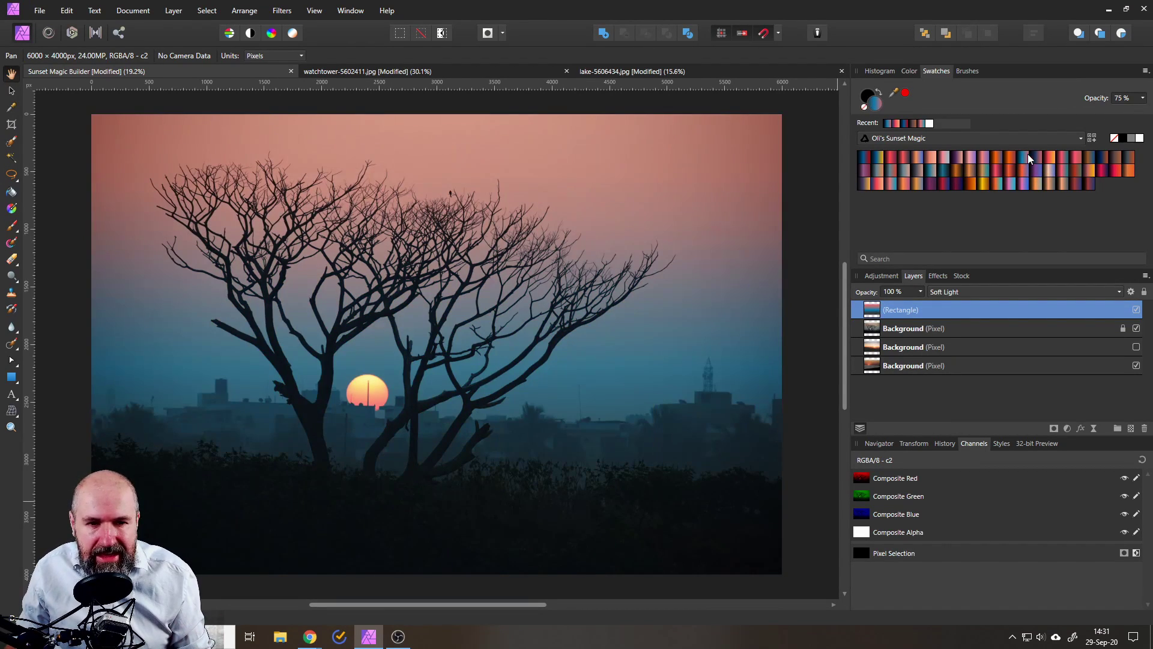
left_click(913, 159)
left_click(889, 157)
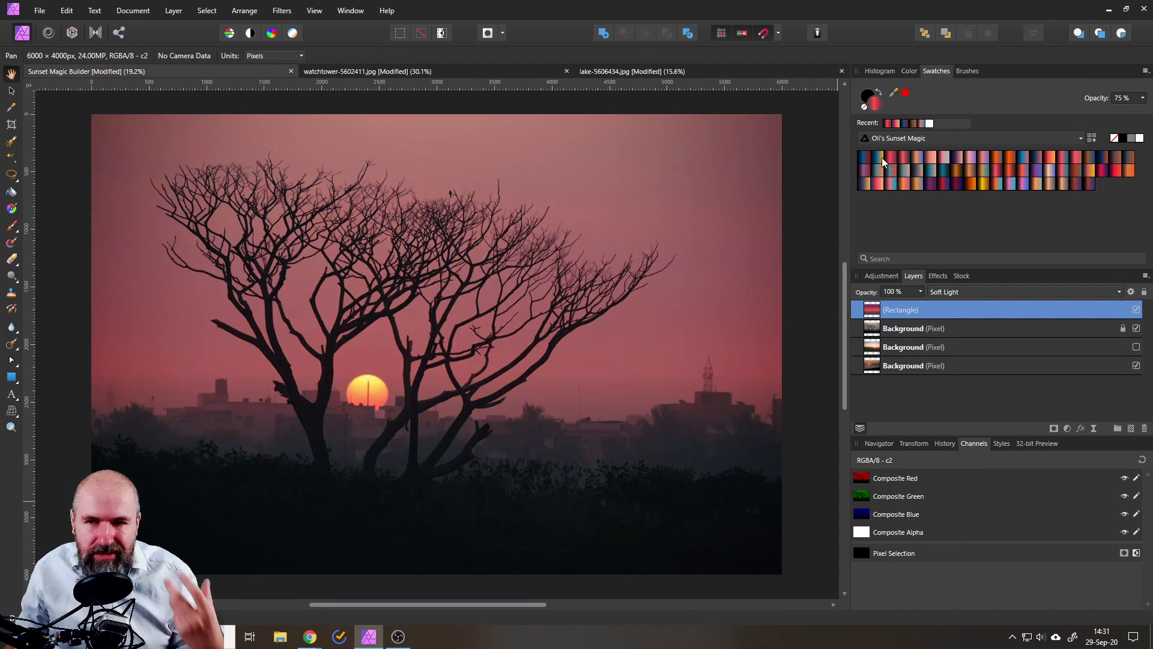
left_click(878, 158)
left_click(878, 181)
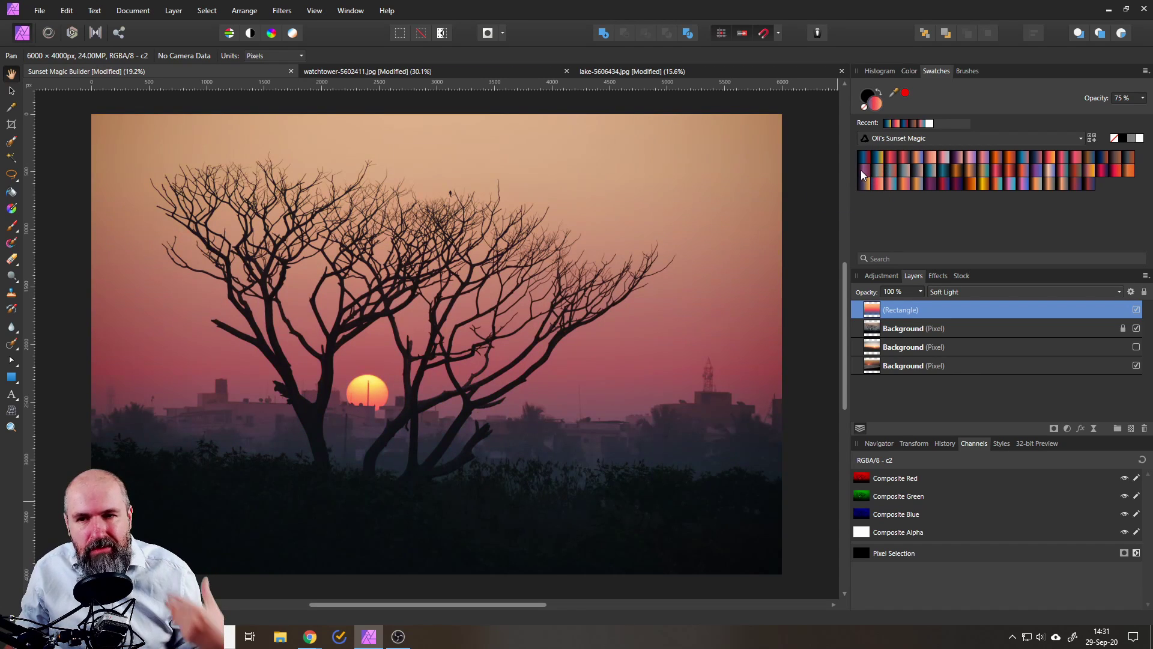
left_click(863, 169)
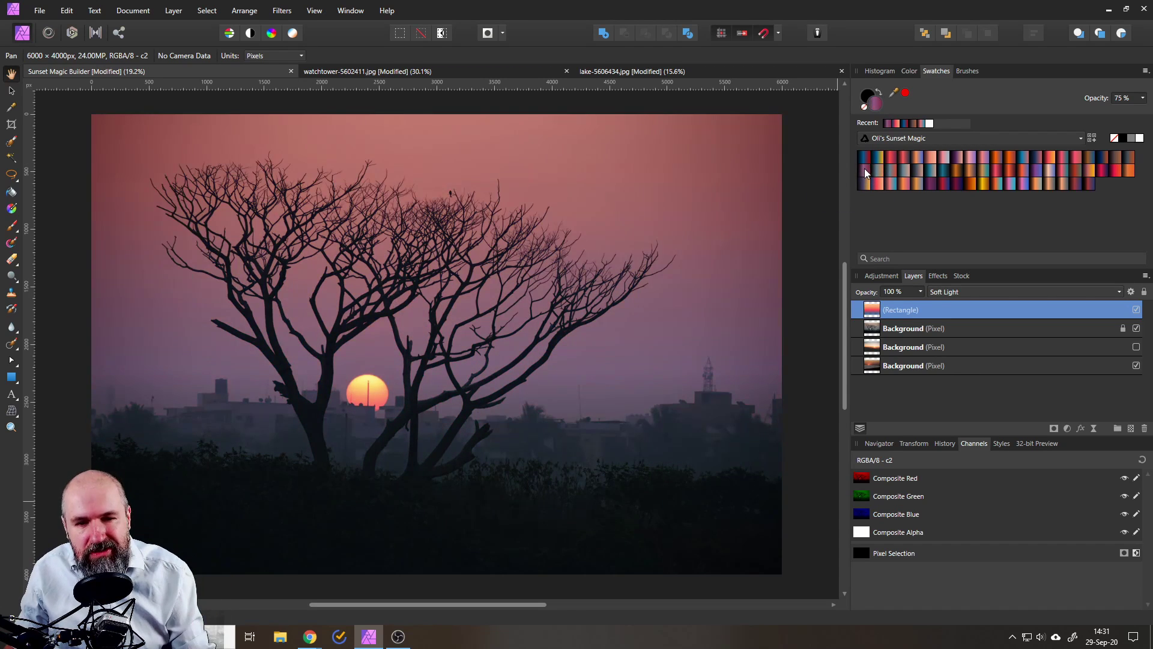
left_click(916, 182)
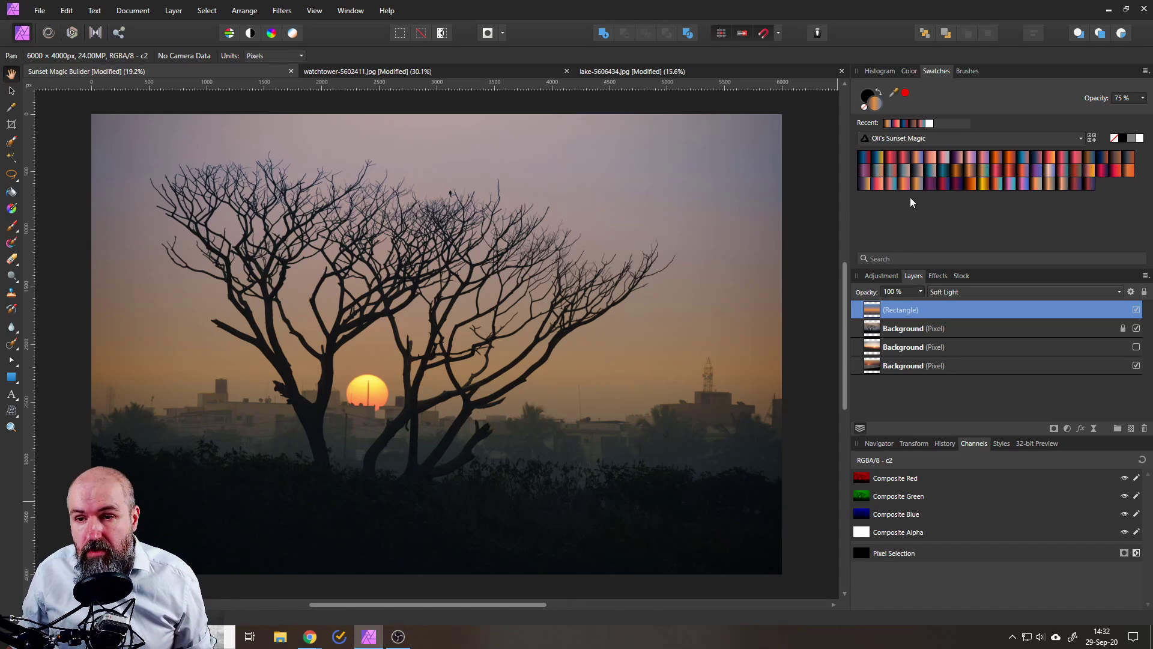
Apply a pink-orange sunset gradient to the overlay, then hide it to show the untinted photo
left_click(877, 185)
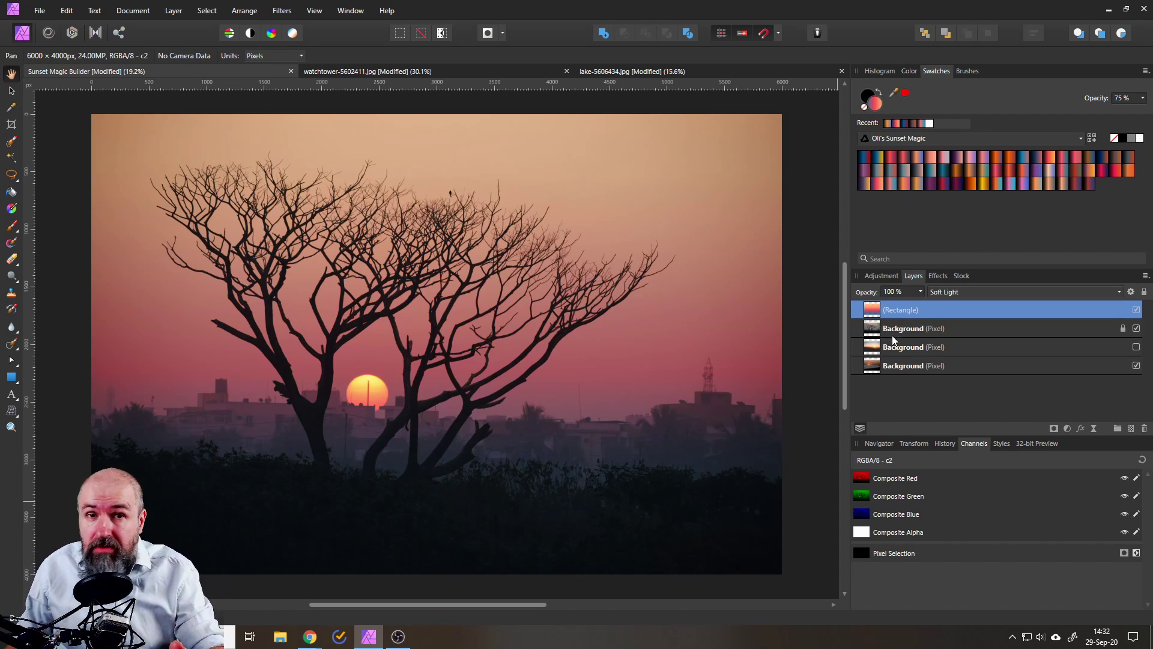
left_click(1136, 310)
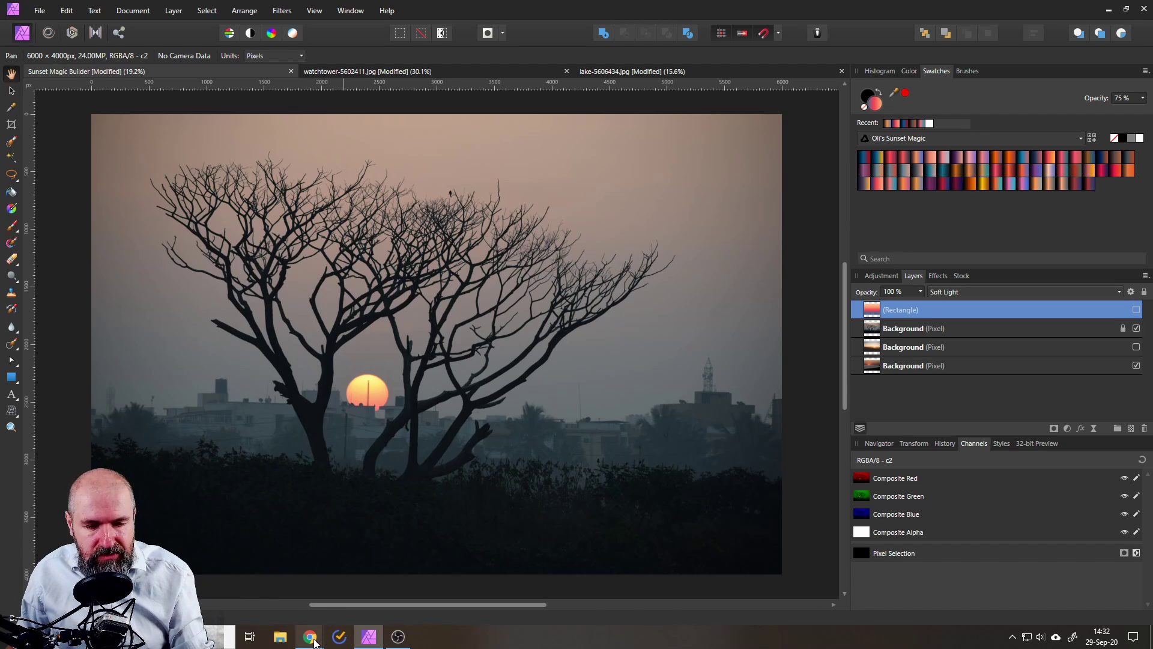
Switch to the PhotoPills Google Play page and enlarge the 'Live and Capture Unique Moments' screenshot
mouse_move(310, 635)
left_click(288, 601)
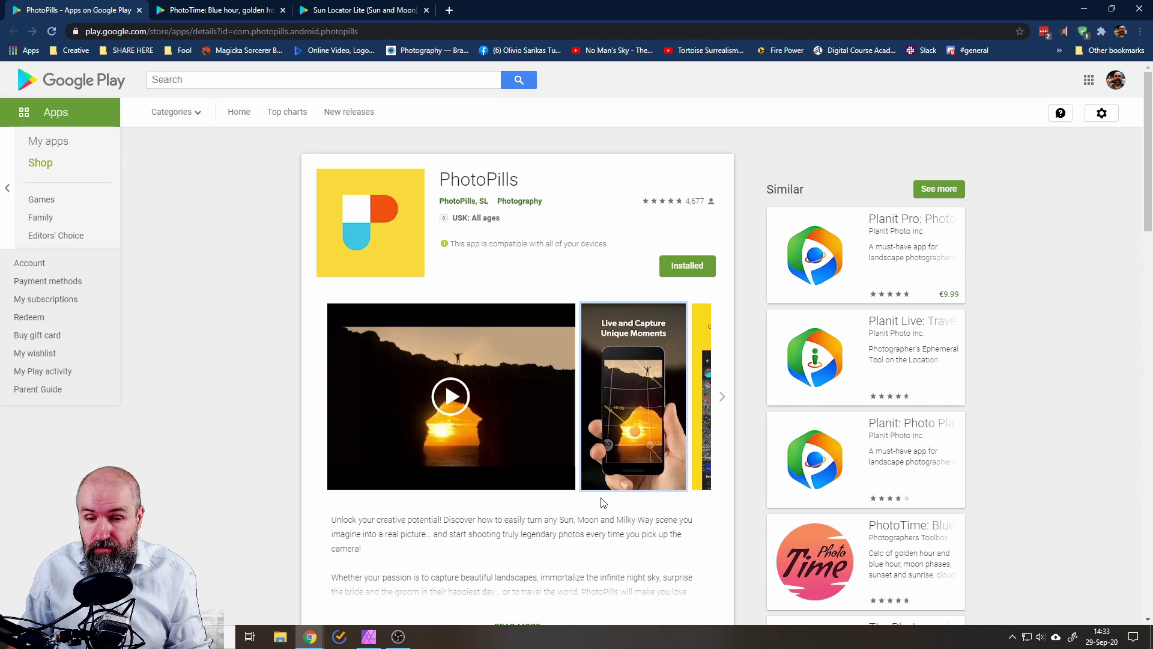
left_click(613, 432)
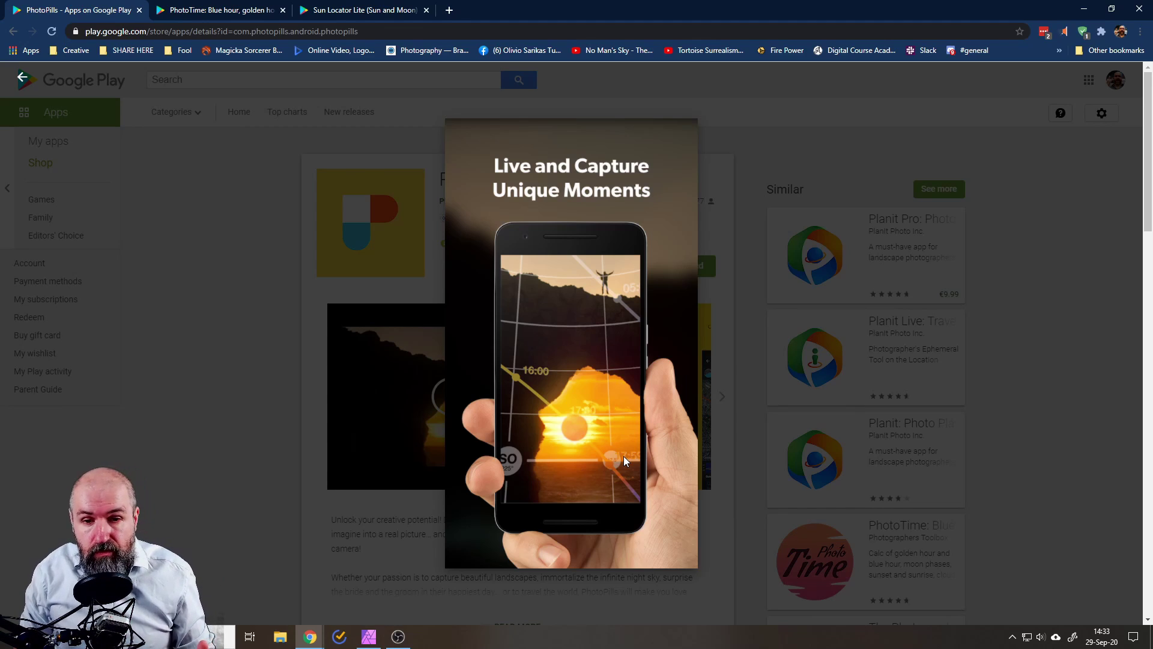
Page through the Augmented Reality and All in One App screenshots to the 'You Decide' planner
left_click(624, 456)
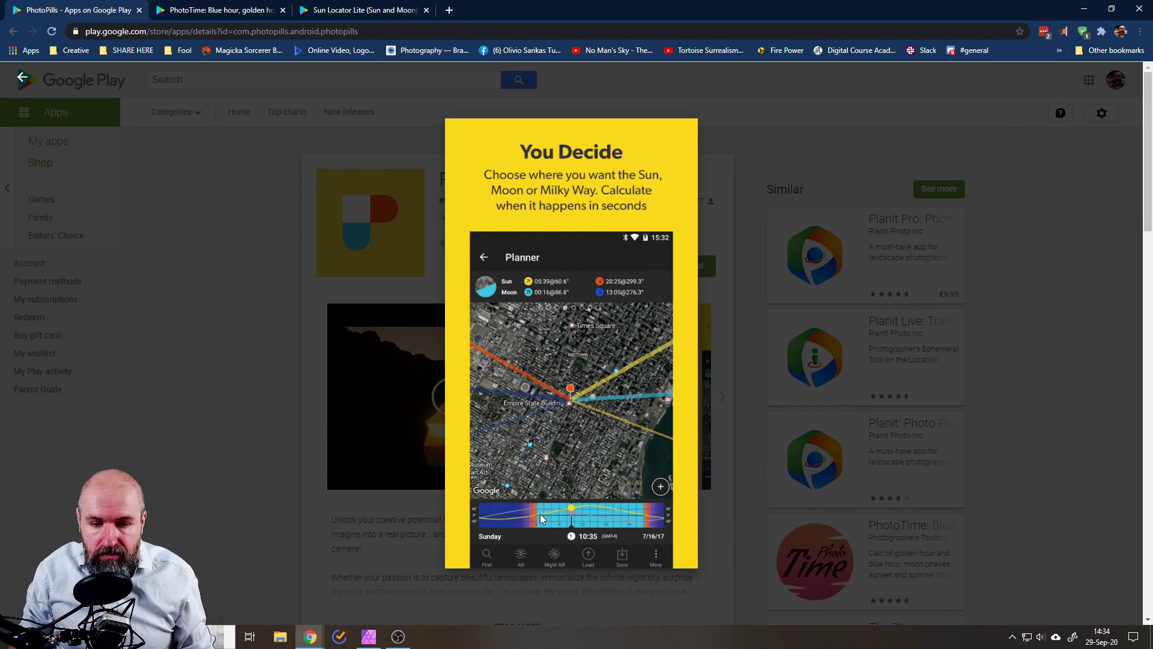
left_click(571, 521)
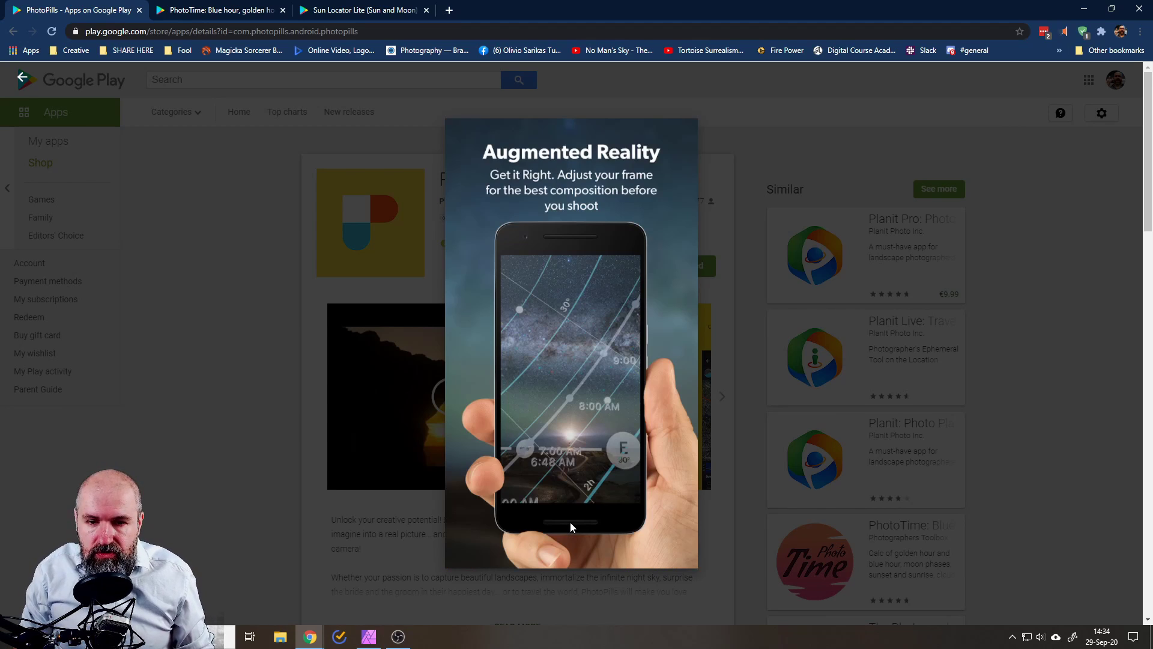
left_click(570, 521)
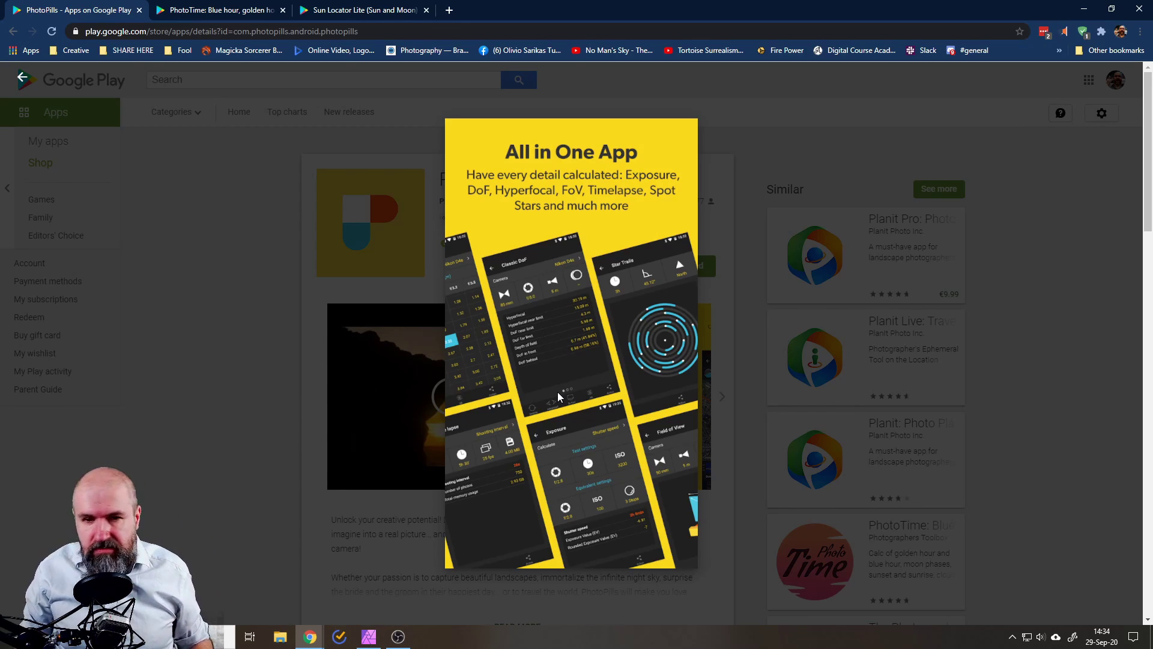
key("Right")
key("Right")
key("Right")
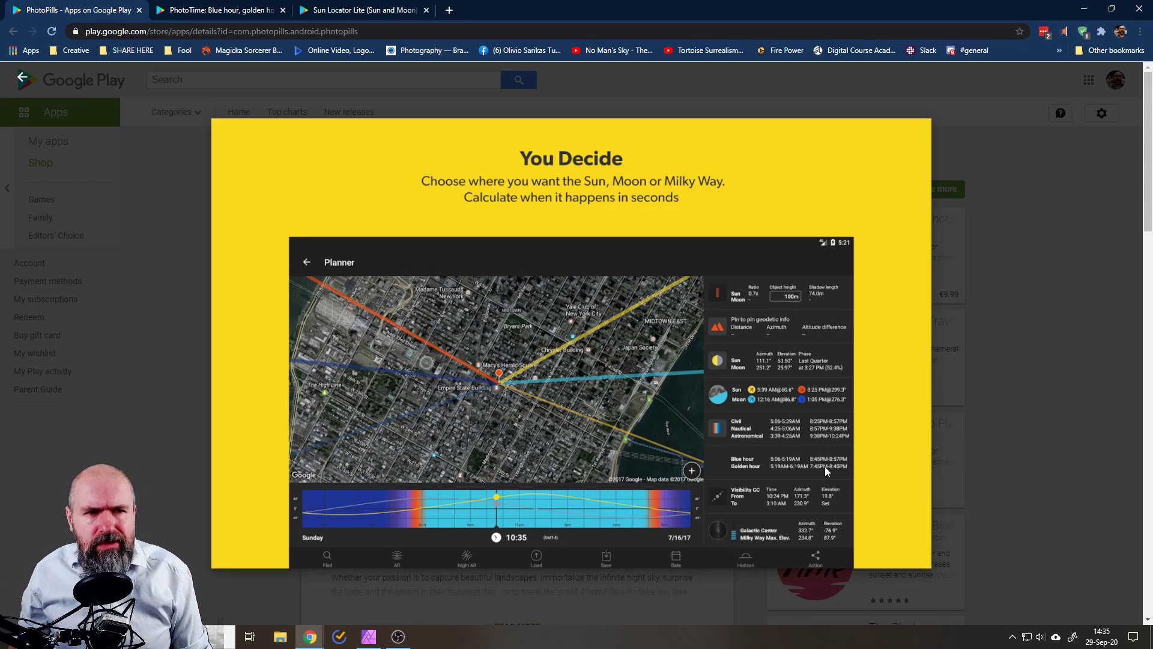
Back in Affinity Photo, show then hide the Rectangle overlay to compare the plain photo
left_click(375, 639)
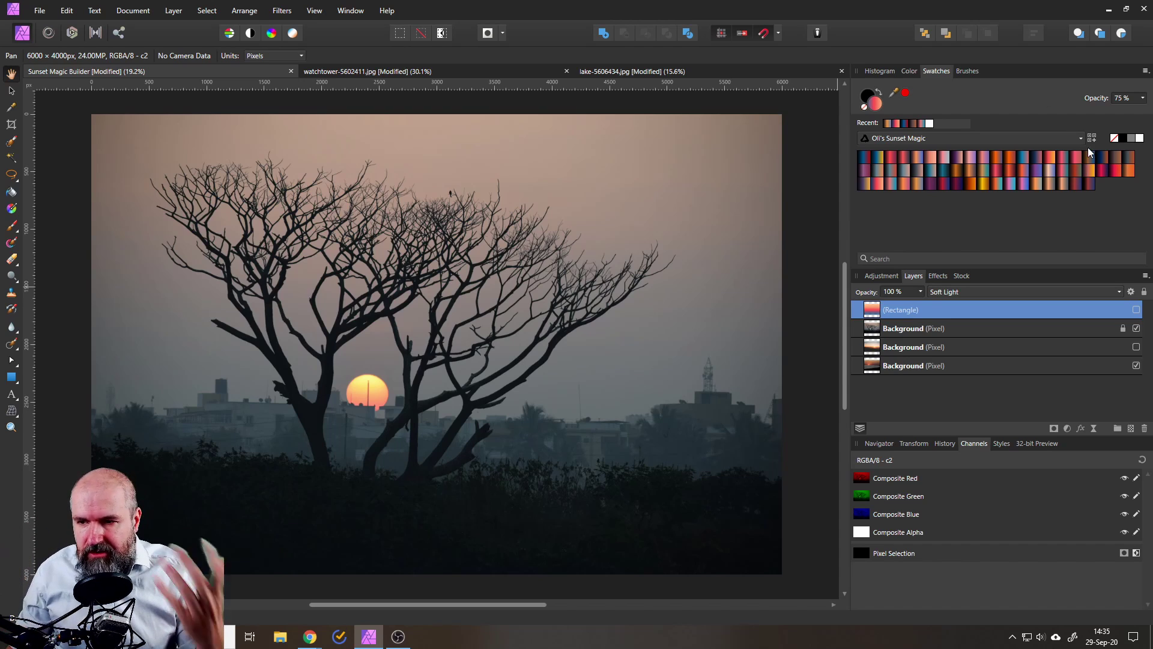
left_click(1135, 309)
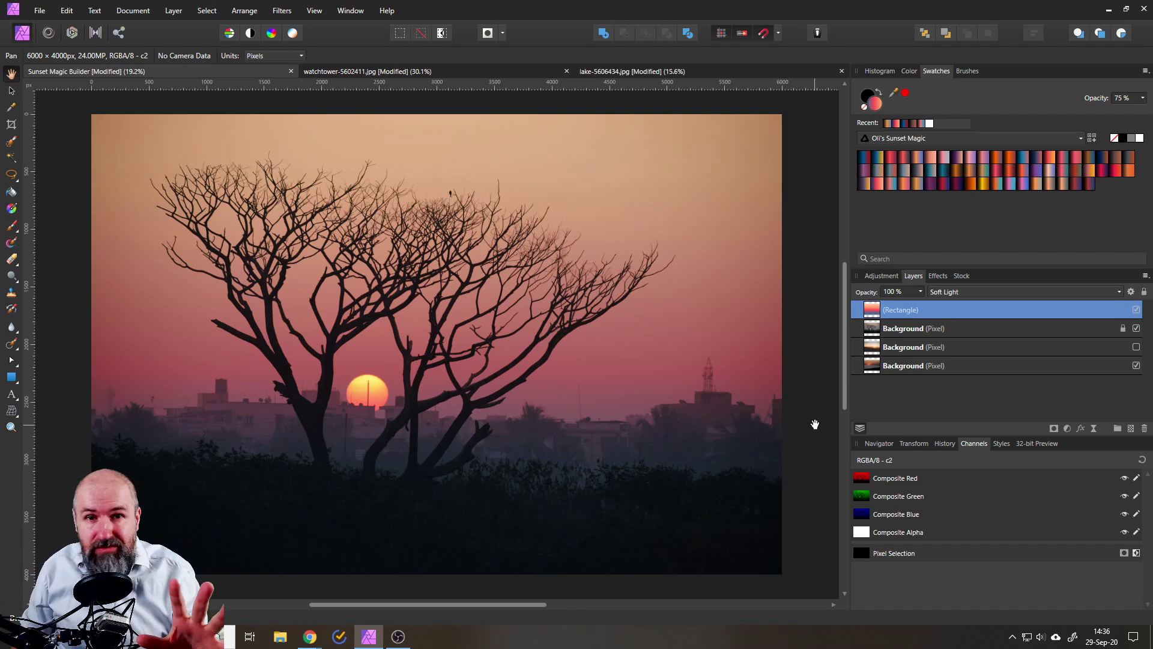
left_click(1136, 309)
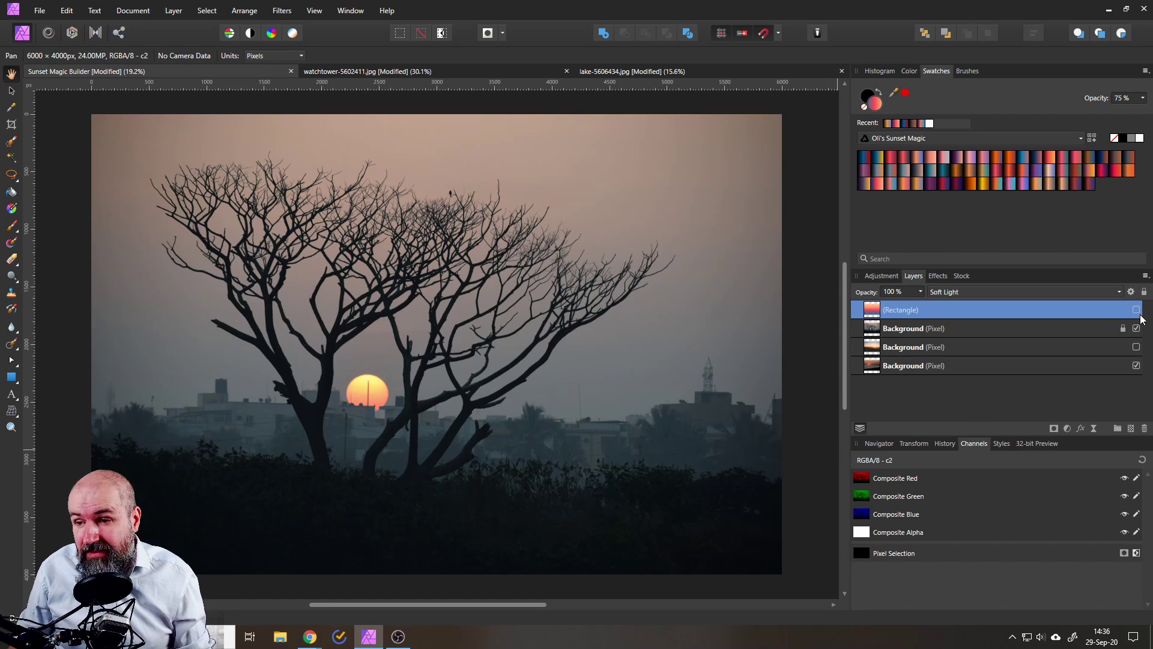
Turn the overlay back on and try blue-grey, pink-orange, dusky, red-brown, peach and pink-magenta gradients
left_click(1137, 310)
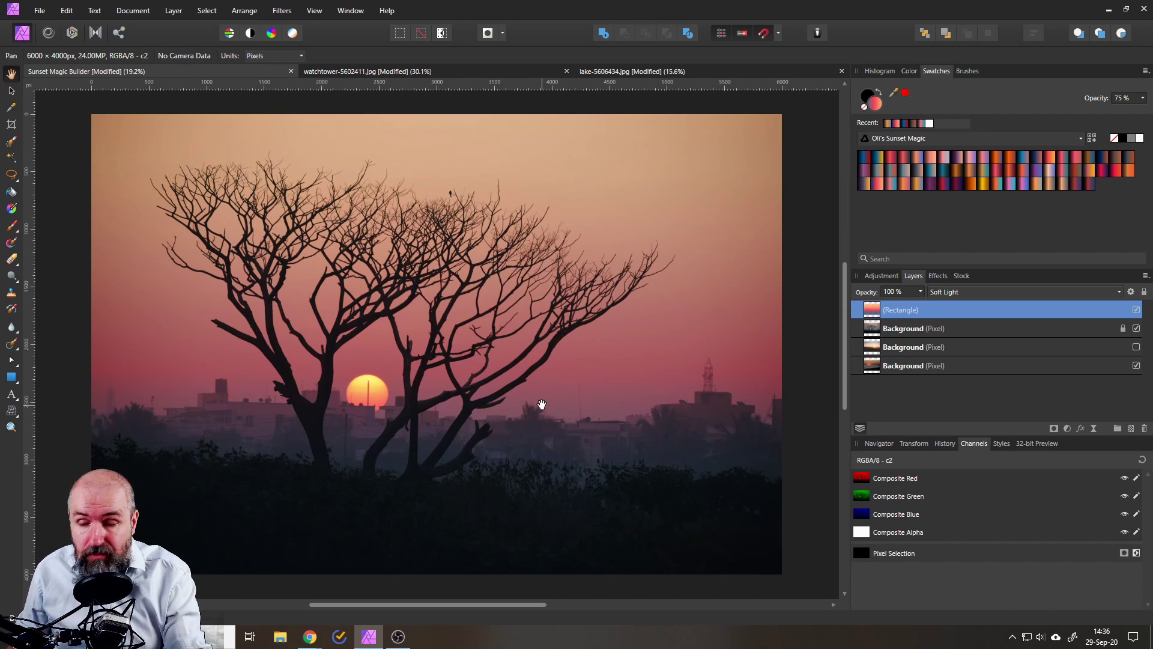
left_click(899, 171)
left_click(904, 182)
left_click(985, 171)
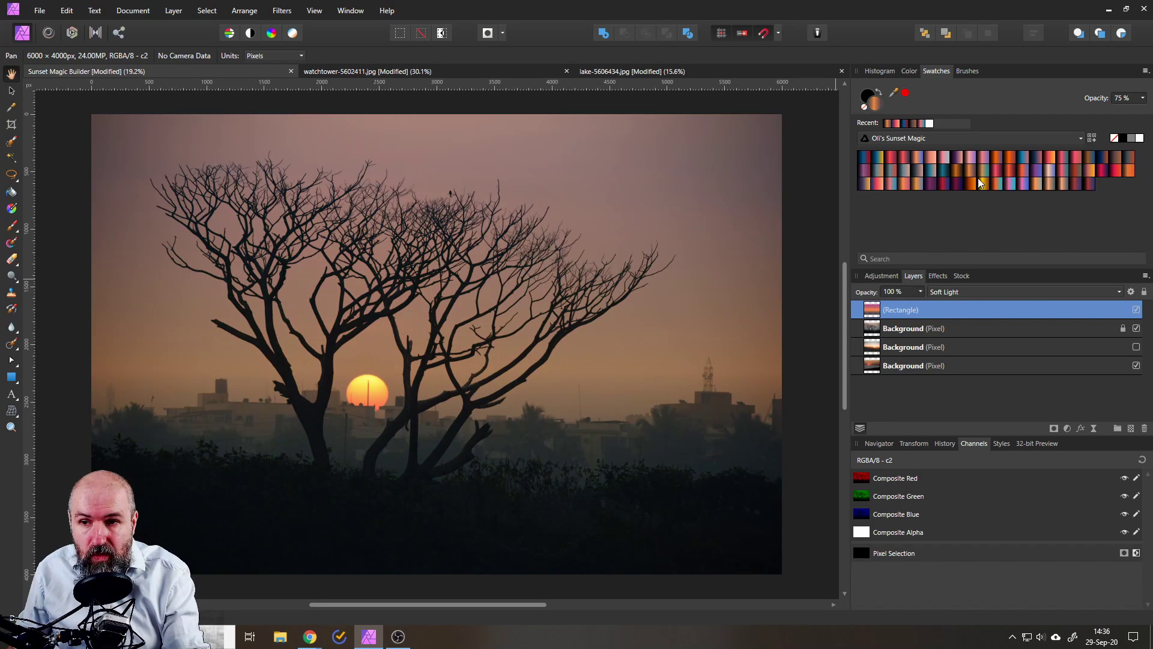
left_click(1013, 170)
left_click(1018, 188)
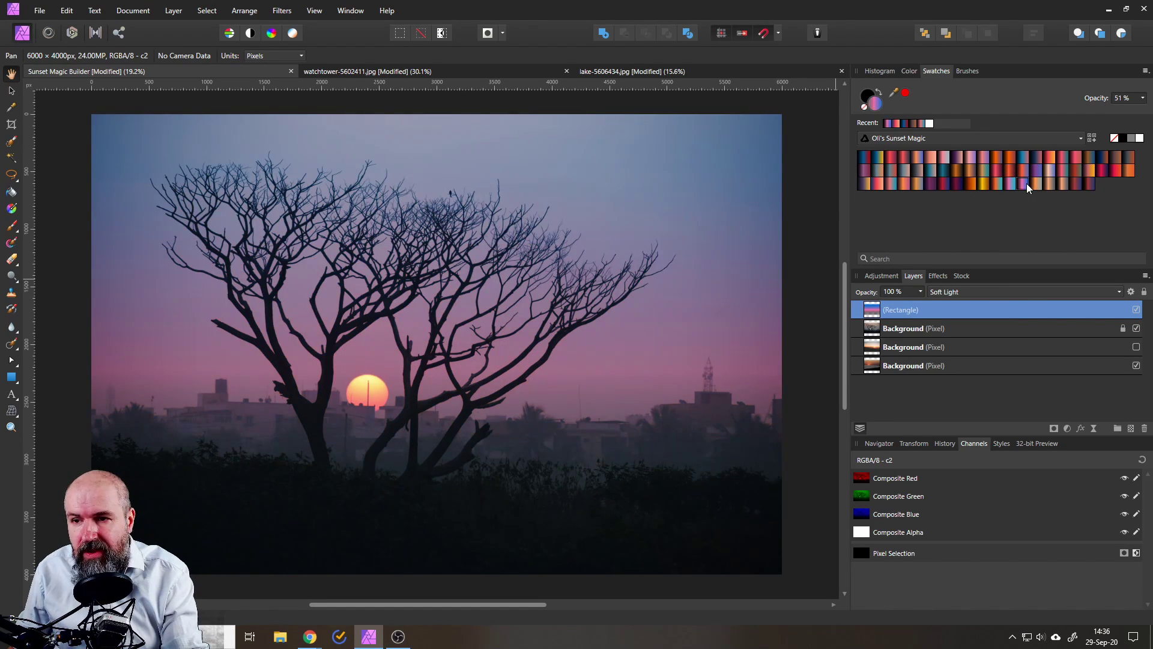
left_click(1048, 185)
left_click(1073, 174)
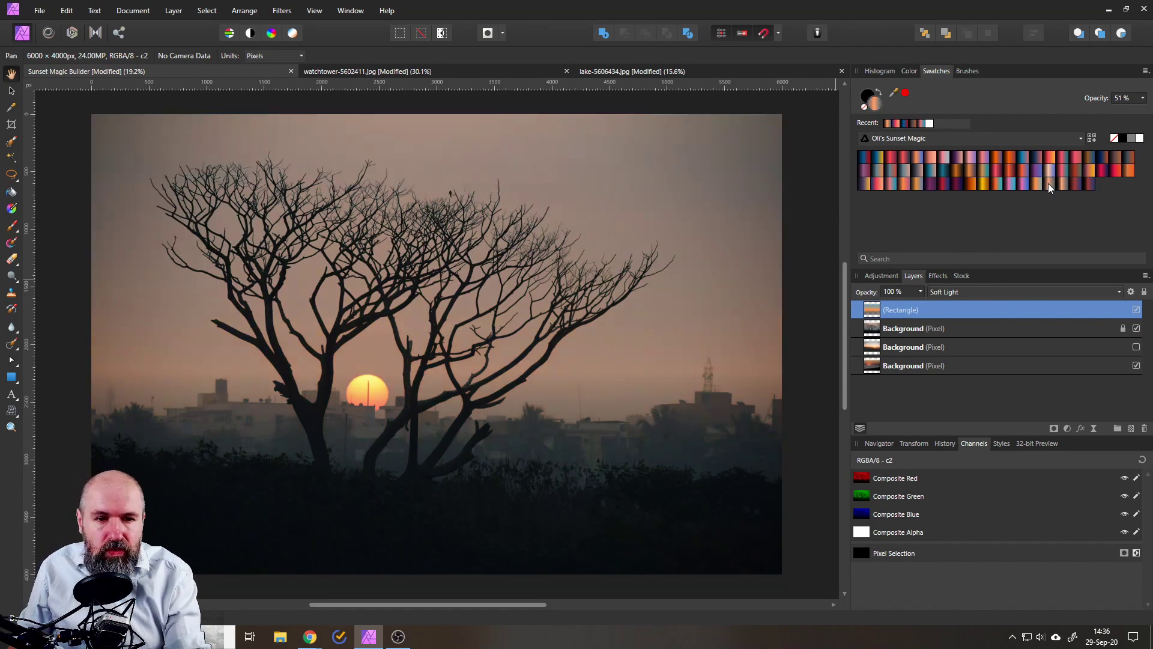
left_click(1076, 161)
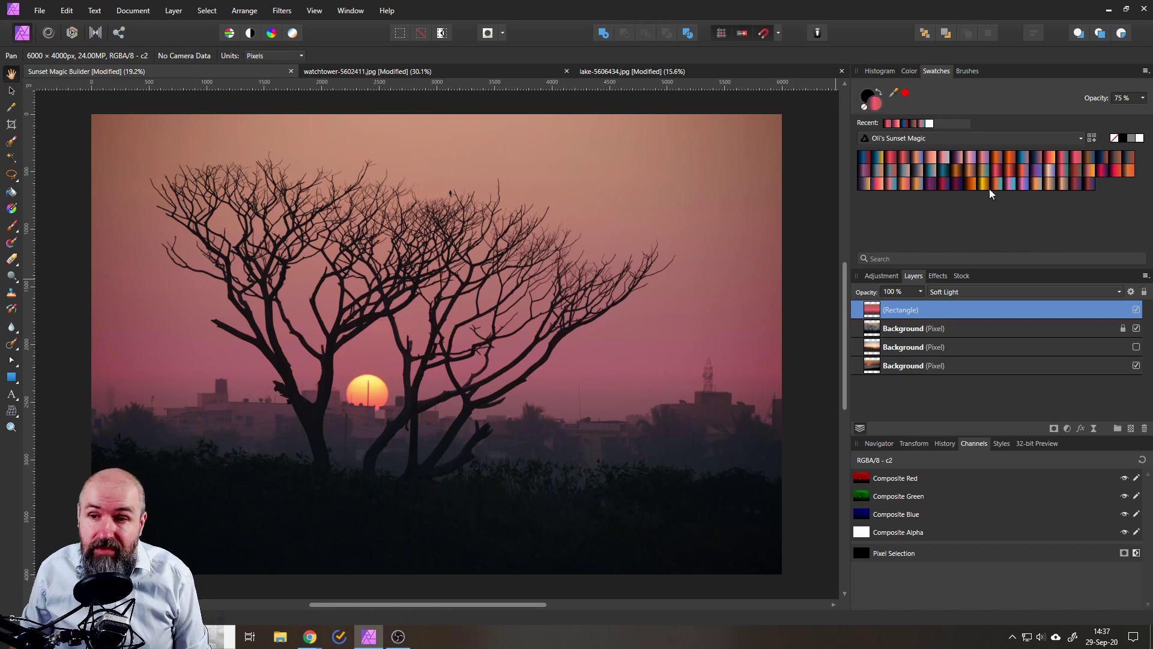
Try blue-to-orange and purple-to-orange Sunset Magic gradients, settling on orange-pink
left_click(878, 181)
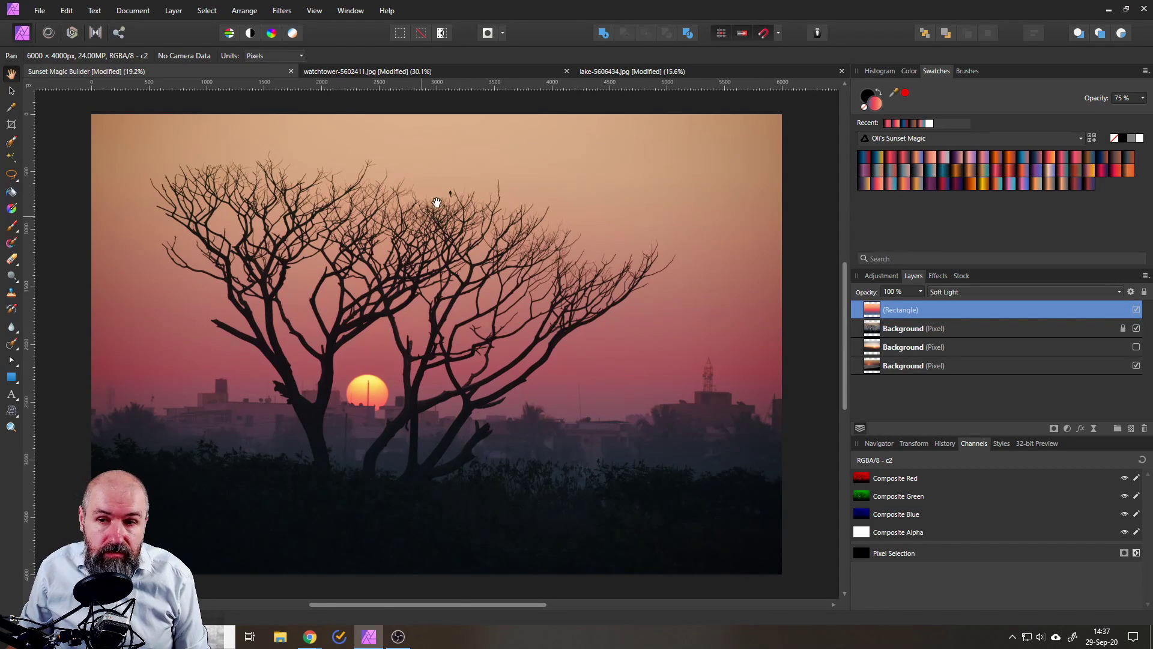
left_click(881, 161)
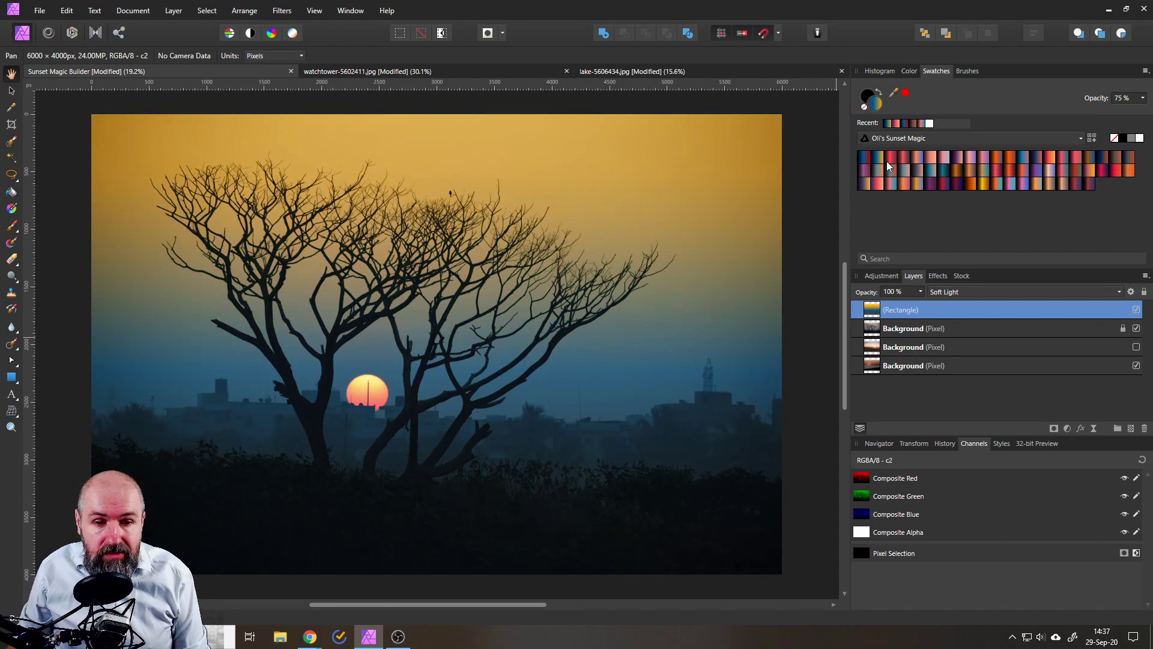
left_click(912, 161)
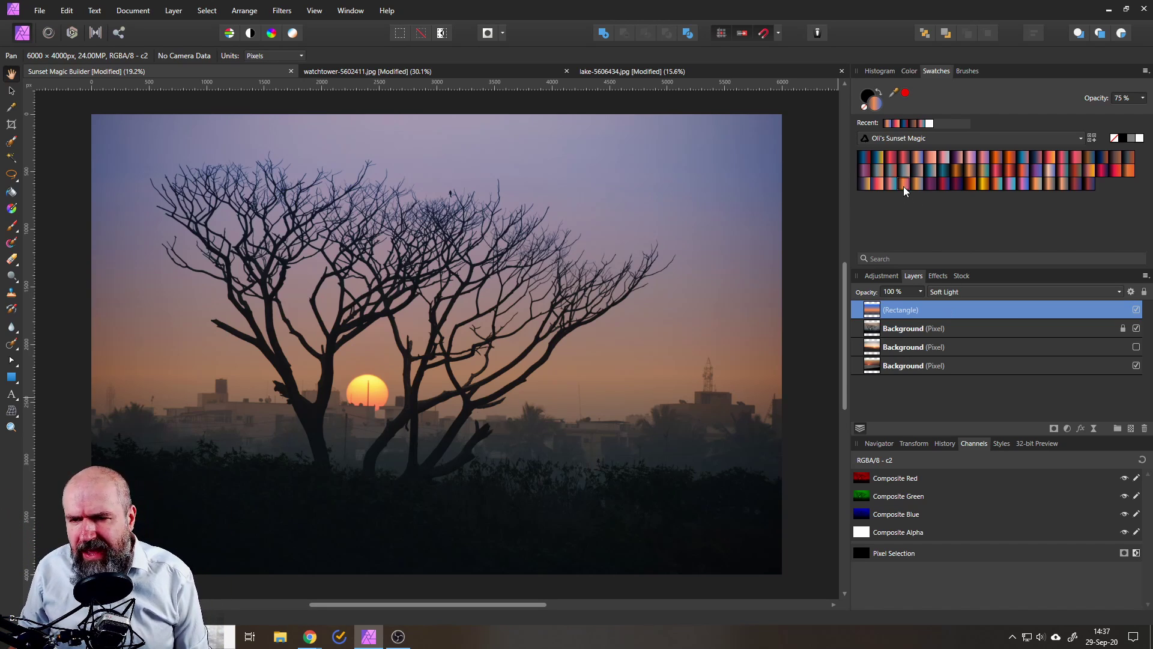
left_click(873, 183)
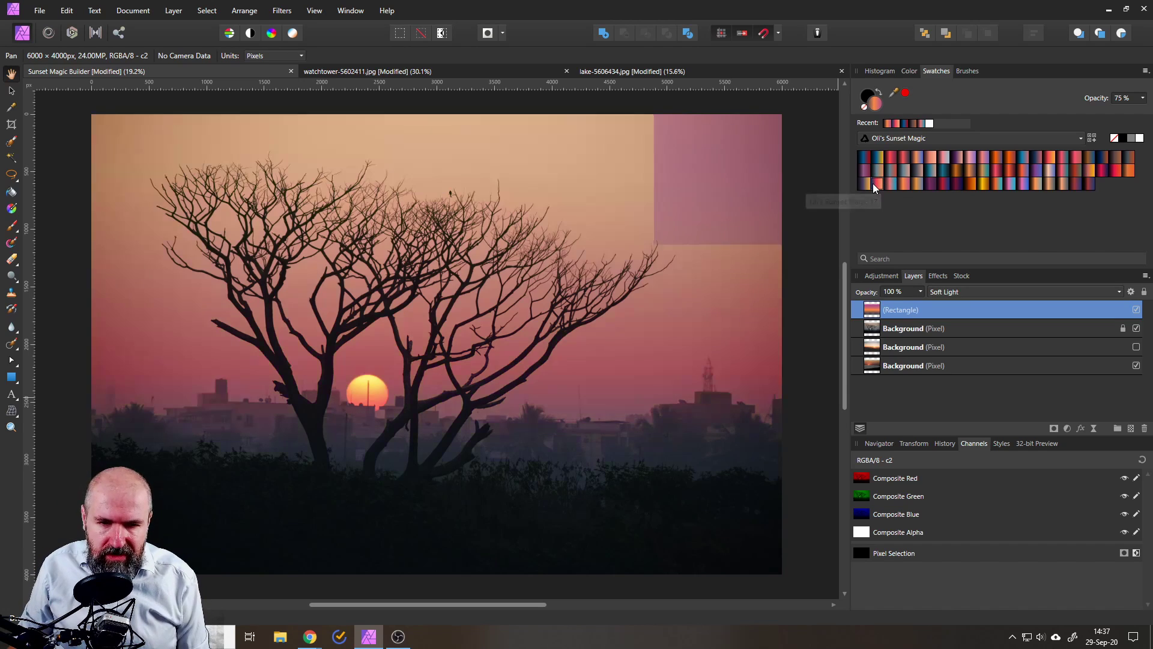
Apply the pink-red gradient to the rectangle and toggle it off and on to compare
left_click(874, 183)
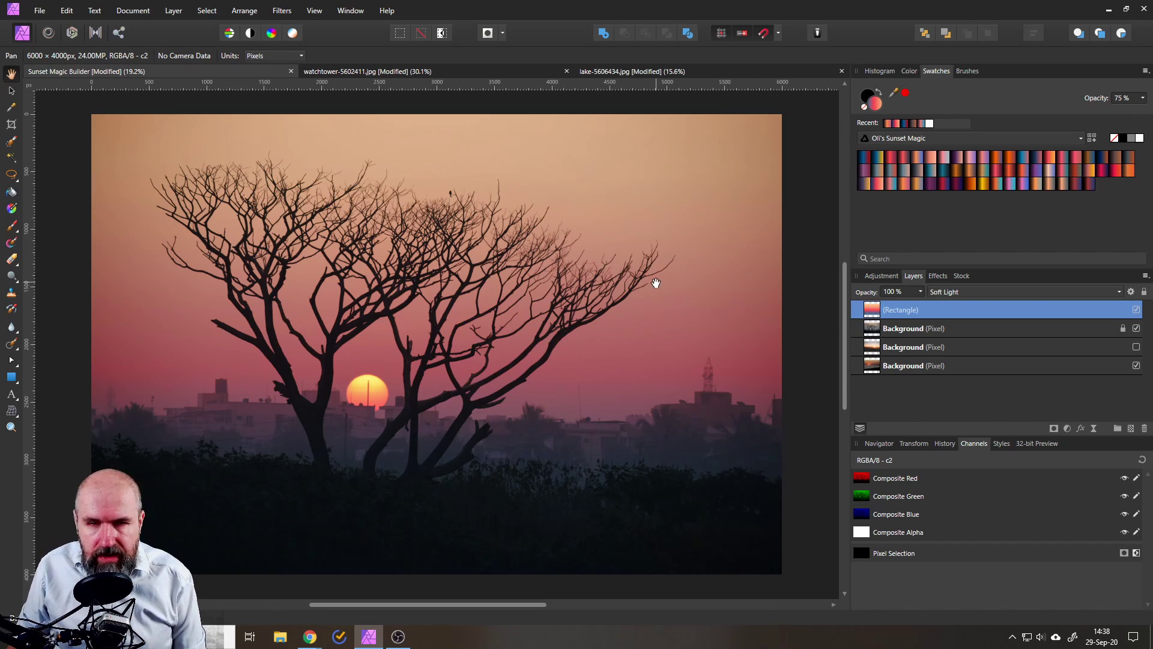
left_click(1136, 310)
left_click(1136, 310)
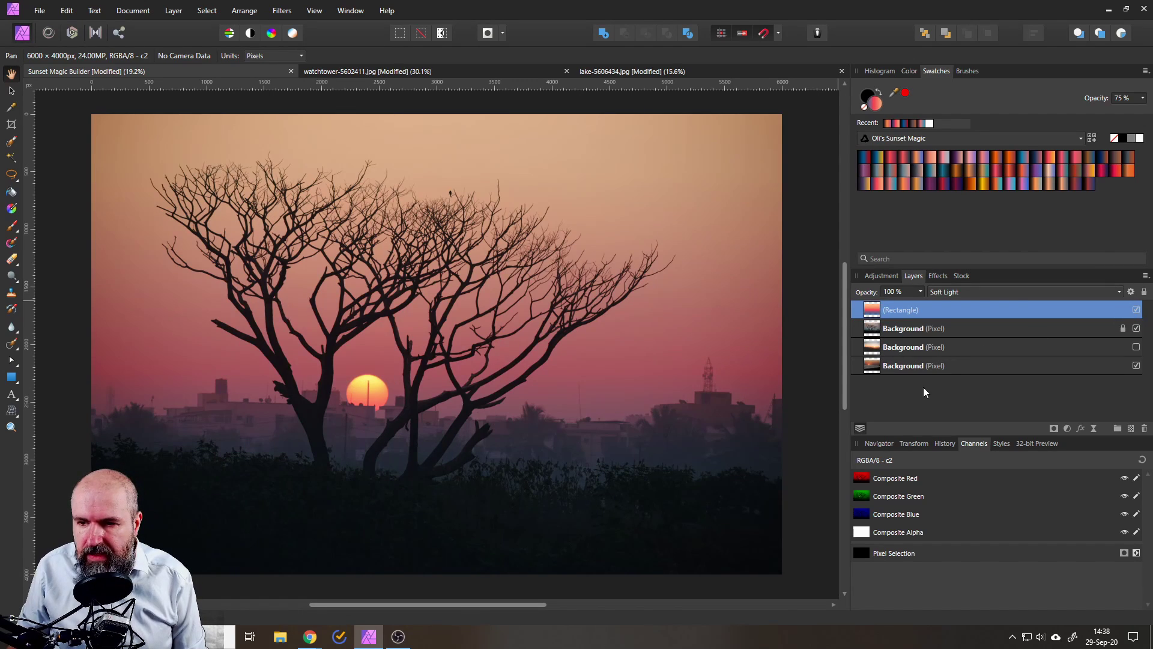
Add a Curves adjustment layer and drag it below the Rectangle layer
left_click(1067, 427)
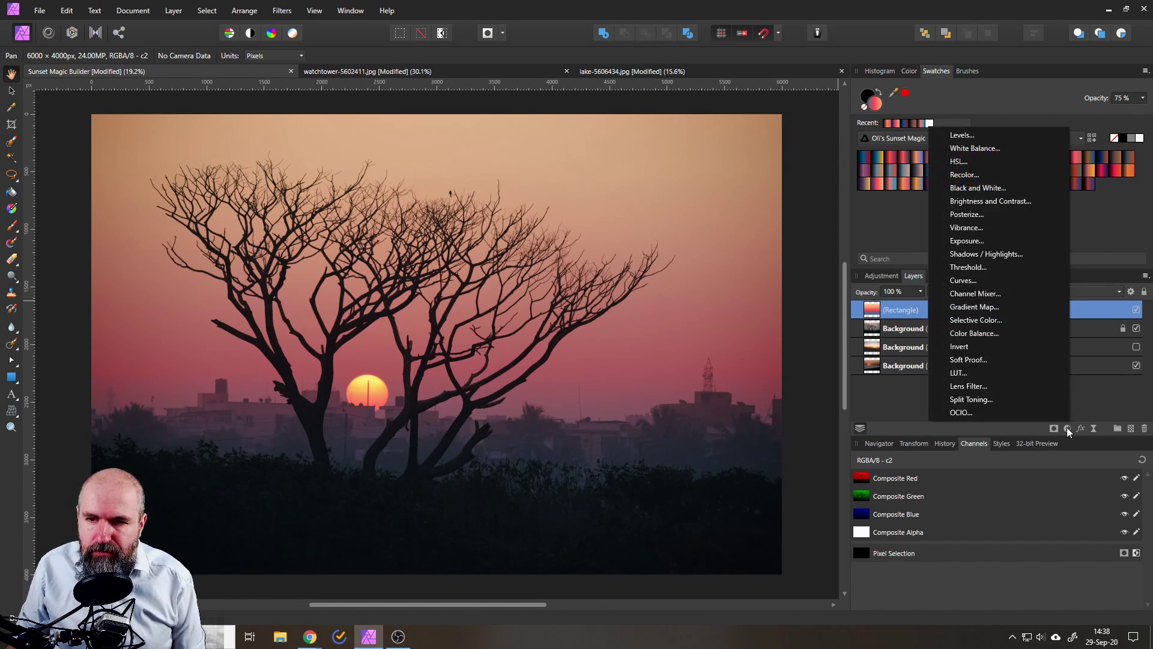
left_click(997, 280)
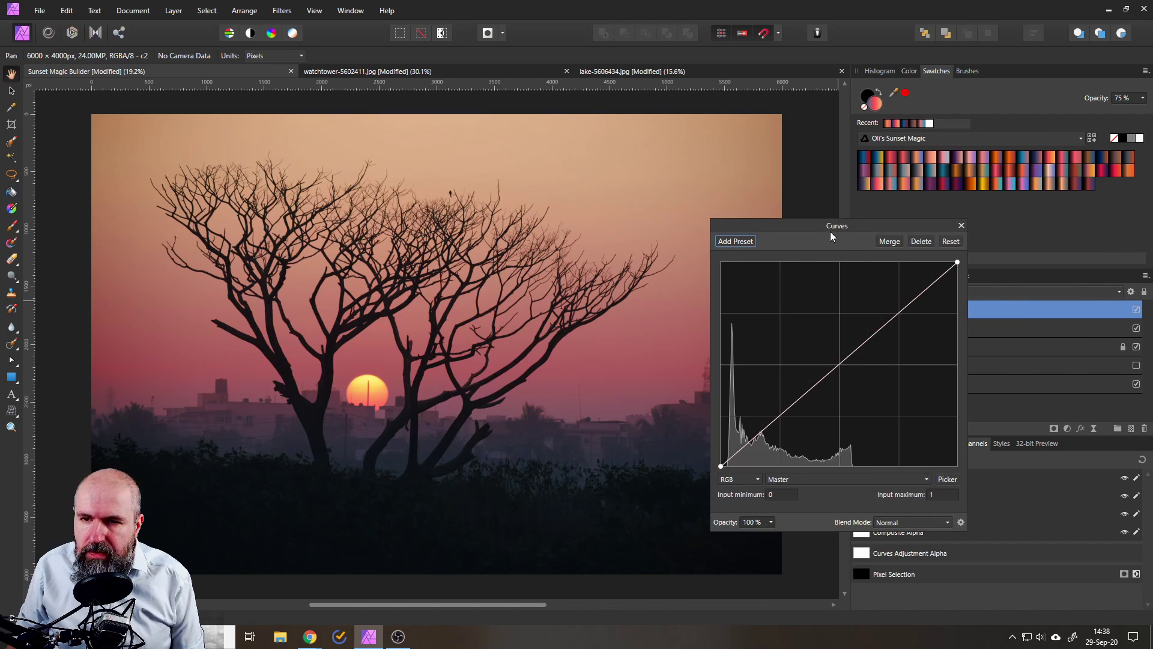
left_click_drag(830, 229, 629, 209)
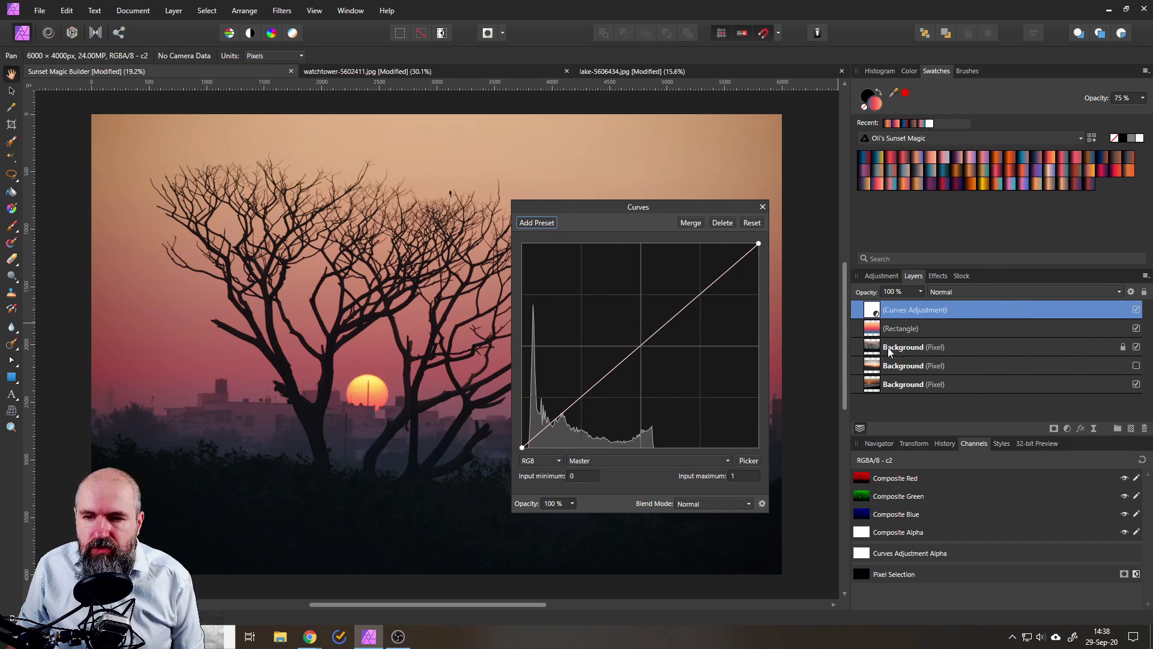
left_click_drag(881, 316, 872, 333)
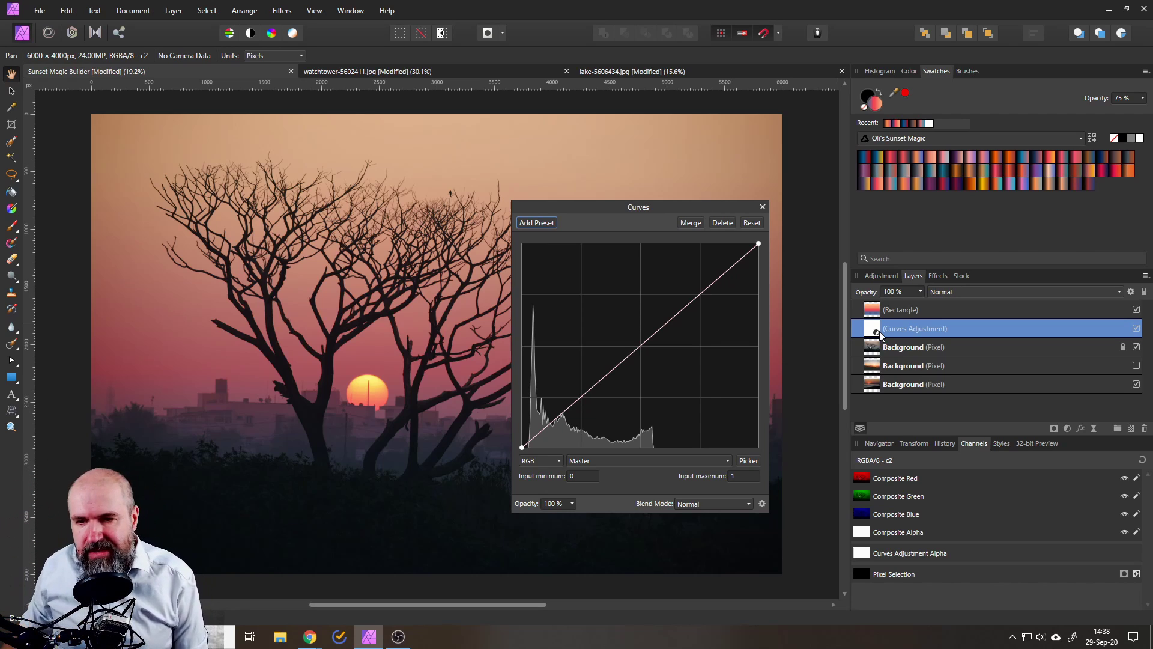
Drag the master curve's midtone point below the diagonal to darken the photo
left_click_drag(593, 203, 843, 177)
left_click_drag(894, 319, 878, 299)
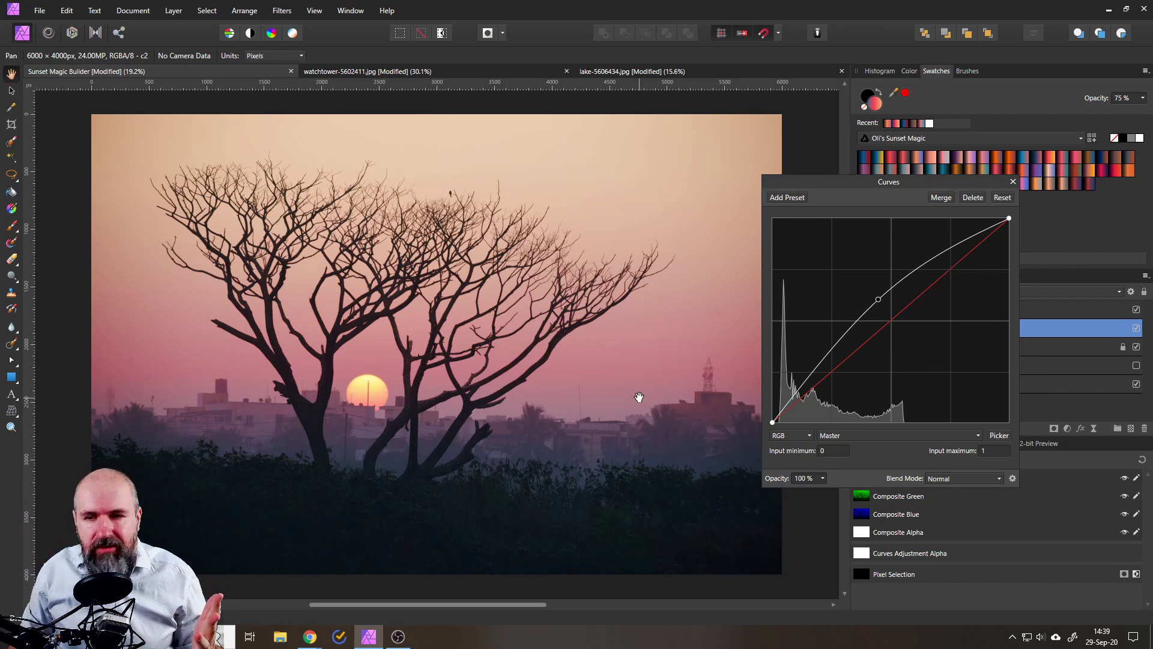
left_click_drag(878, 298, 899, 327)
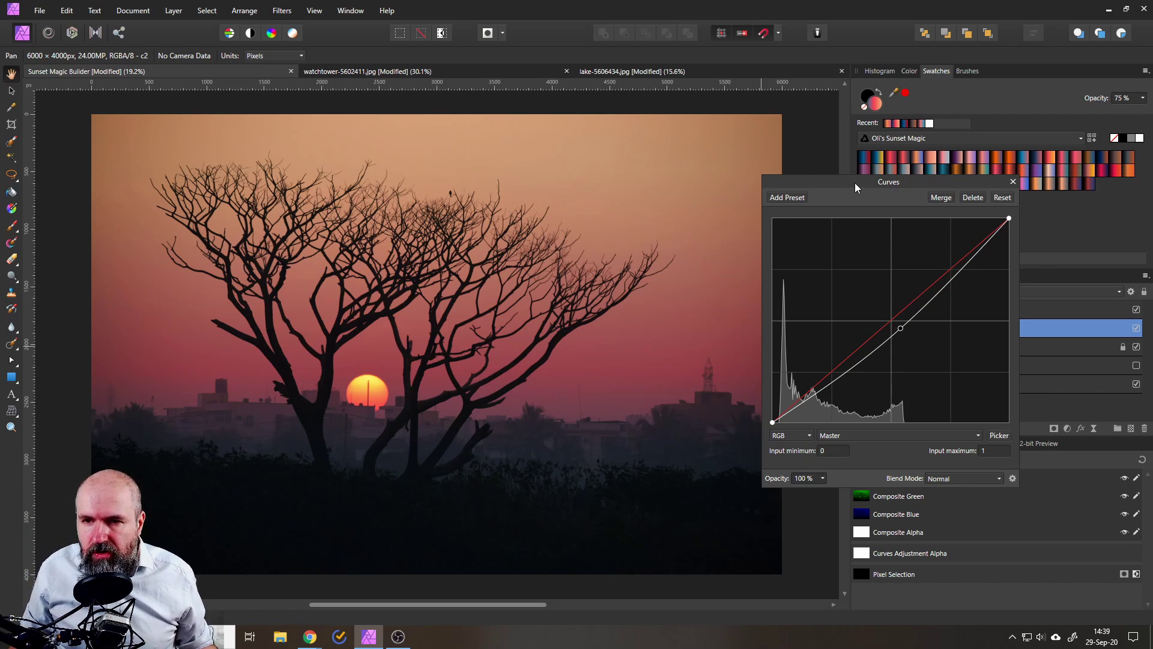
Shape a gentle S-curve with a lowered shadow point and a raised highlight point
left_click_drag(855, 183, 868, 175)
left_click_drag(913, 319, 851, 383)
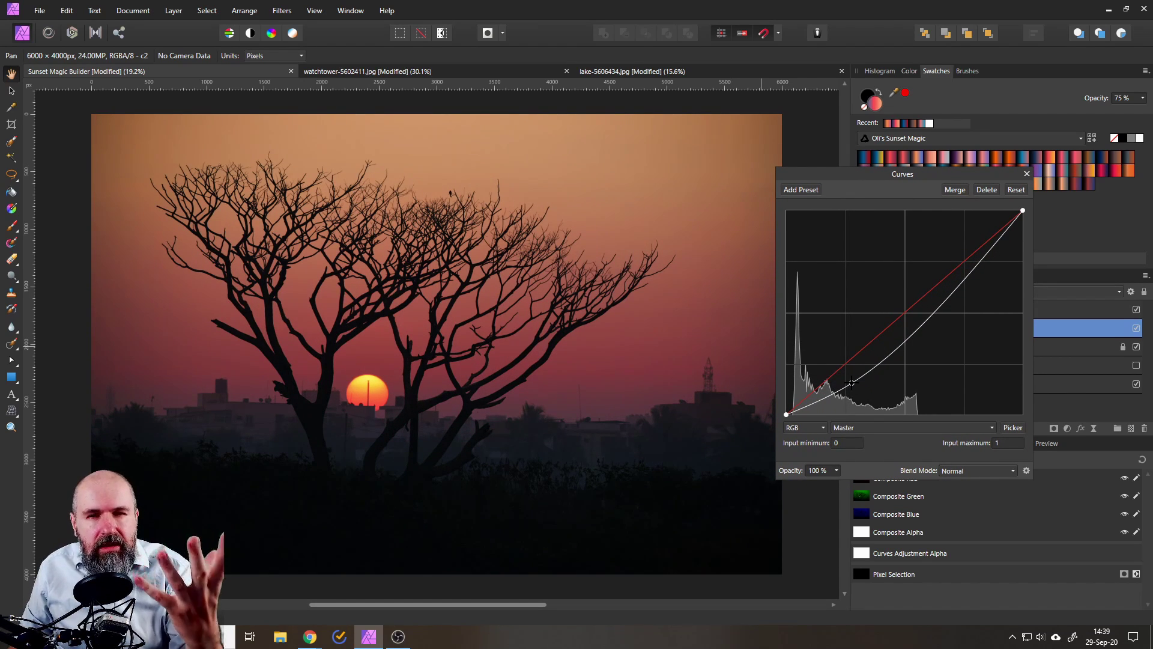
left_click_drag(970, 275, 956, 254)
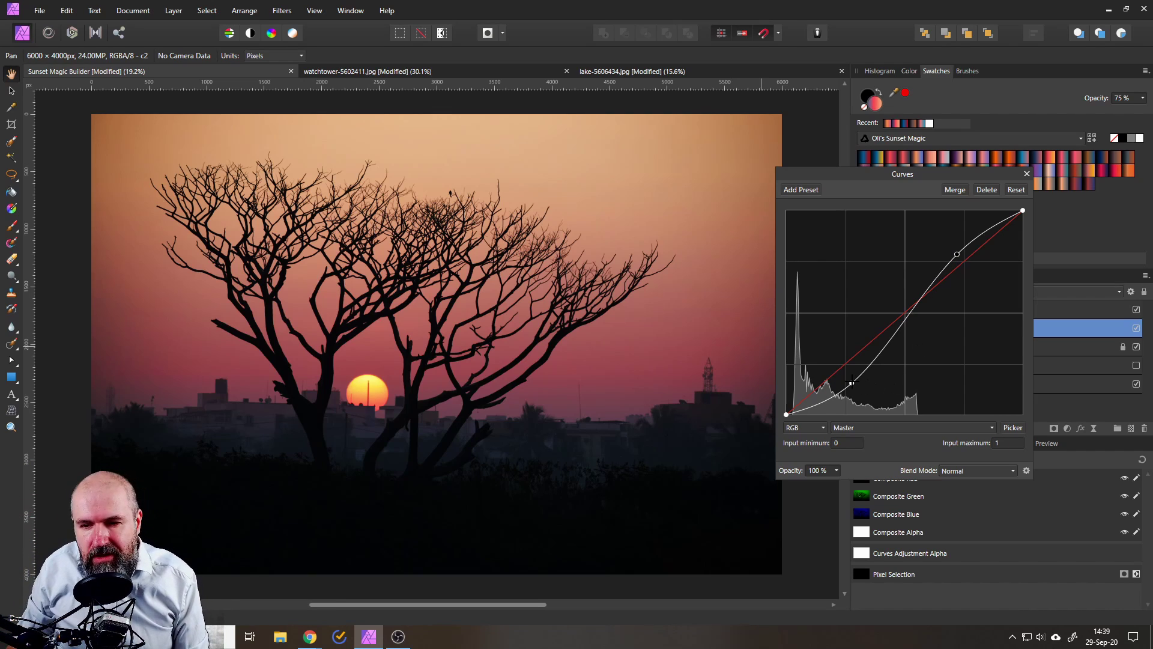
left_click_drag(851, 382, 852, 364)
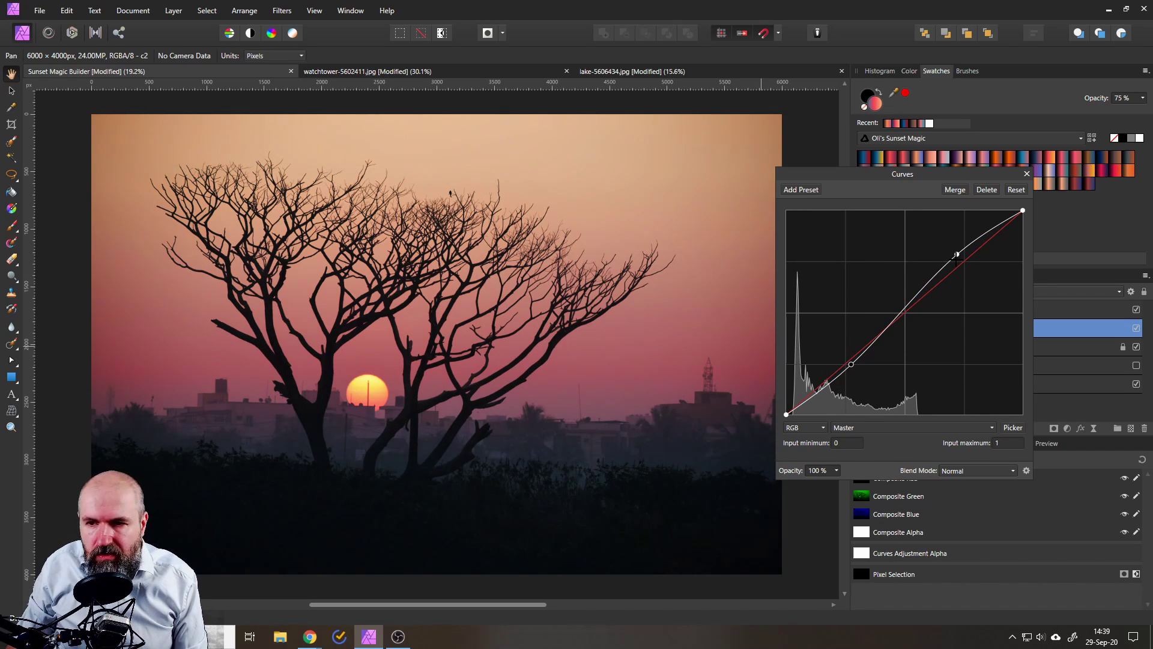
left_click_drag(956, 256, 956, 265)
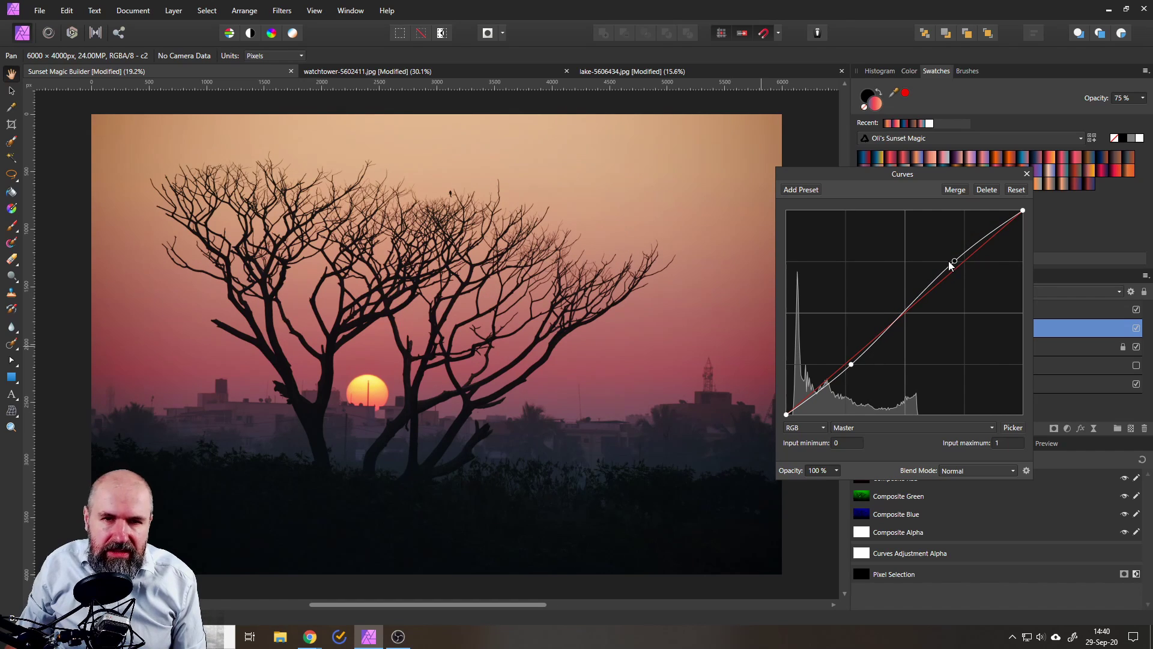
Close Curves and add a Color Balance adjustment above the Rectangle layer, with its dialog moved aside
left_click(1027, 174)
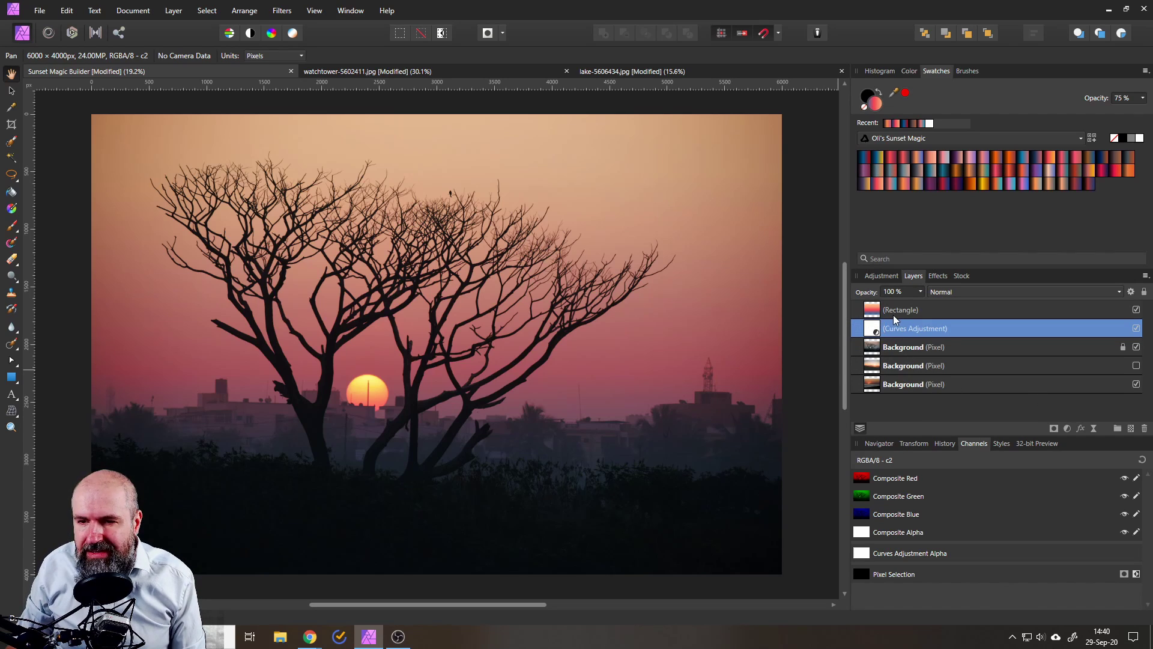
left_click(879, 312)
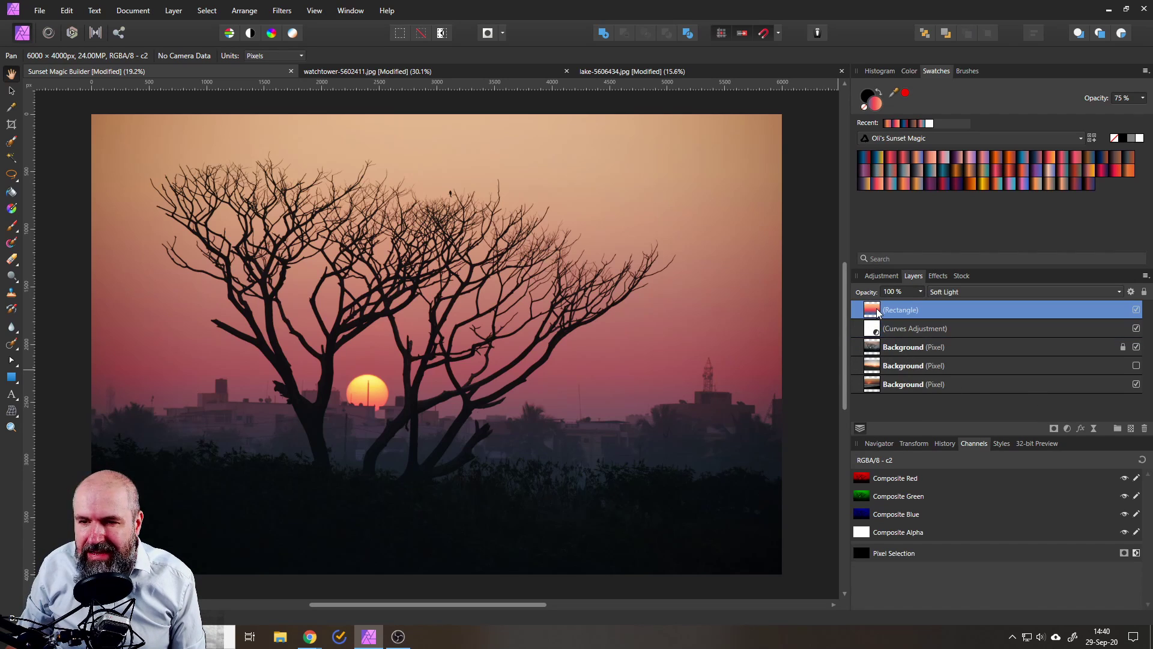
left_click(1068, 429)
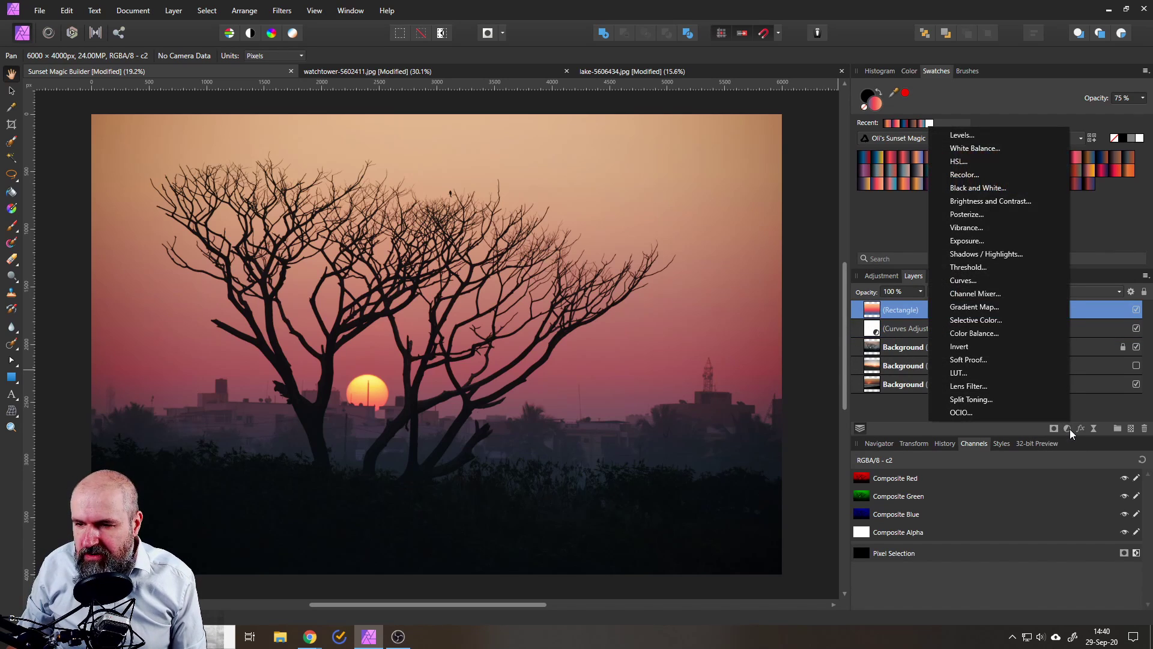
left_click(988, 334)
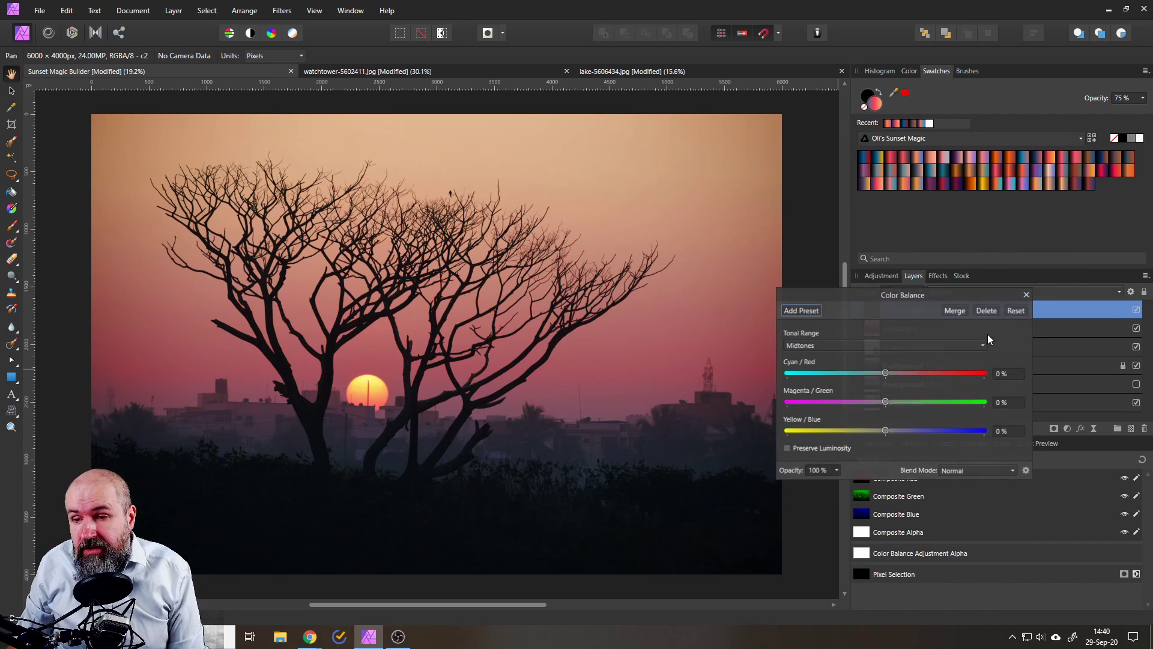
left_click_drag(970, 296, 776, 362)
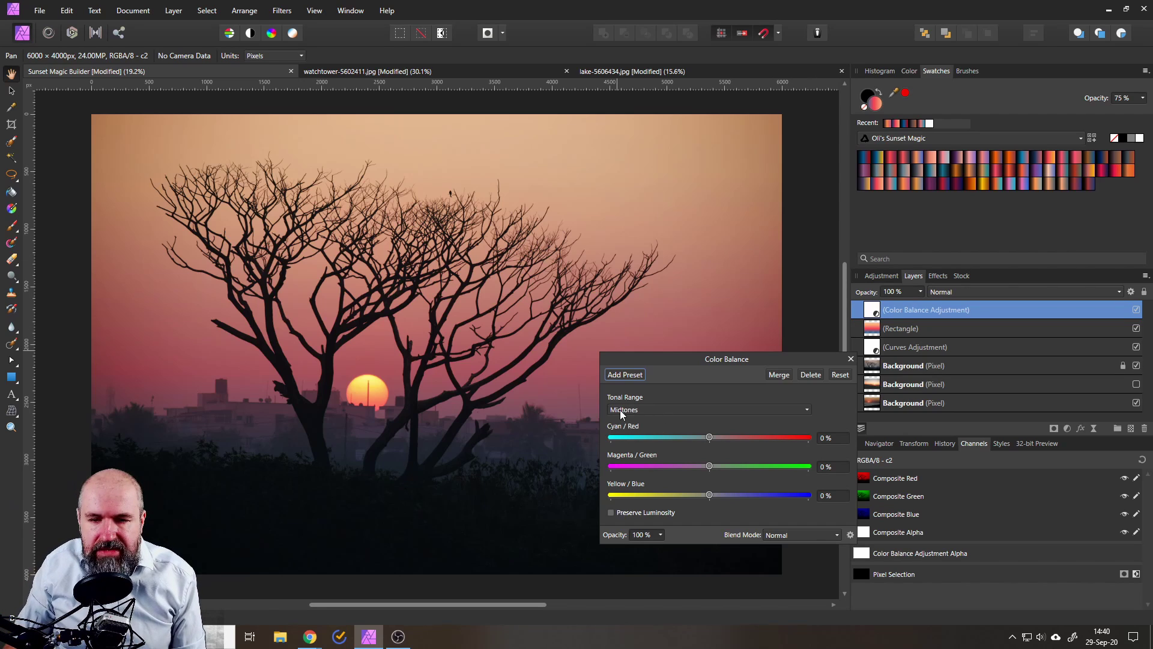
left_click_drag(661, 353, 864, 325)
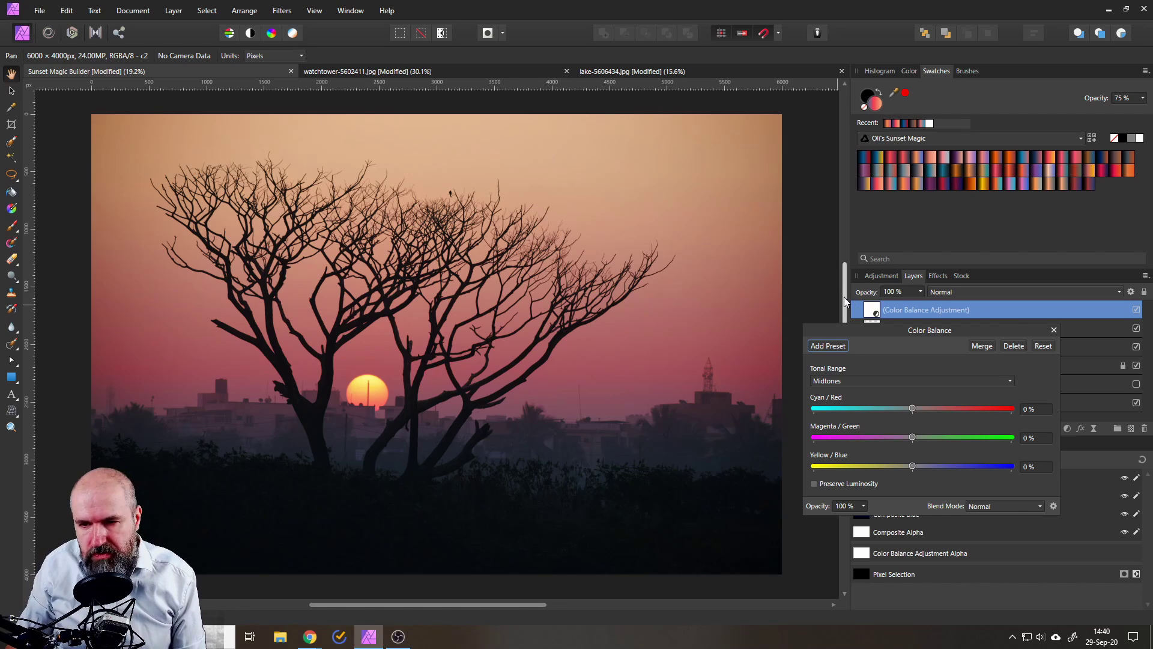
Set Color Balance midtones to Cyan/Red 19% and Yellow/Blue 42%, leaving Magenta/Green at 0%
left_click_drag(857, 331, 770, 252)
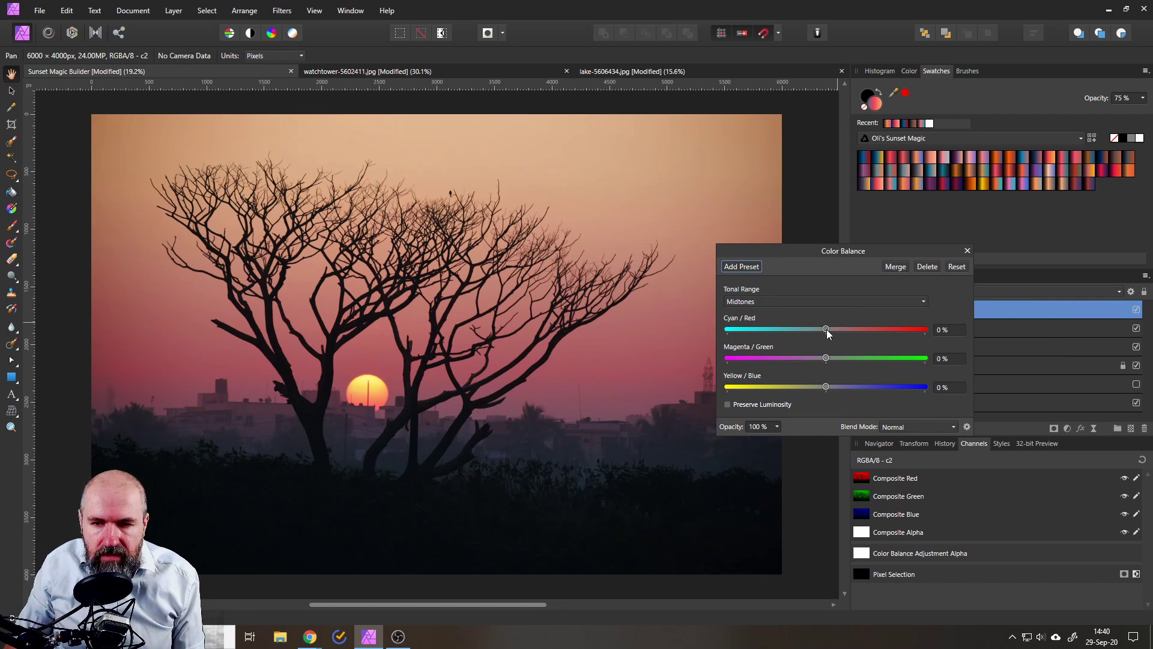
left_click_drag(827, 331, 824, 385)
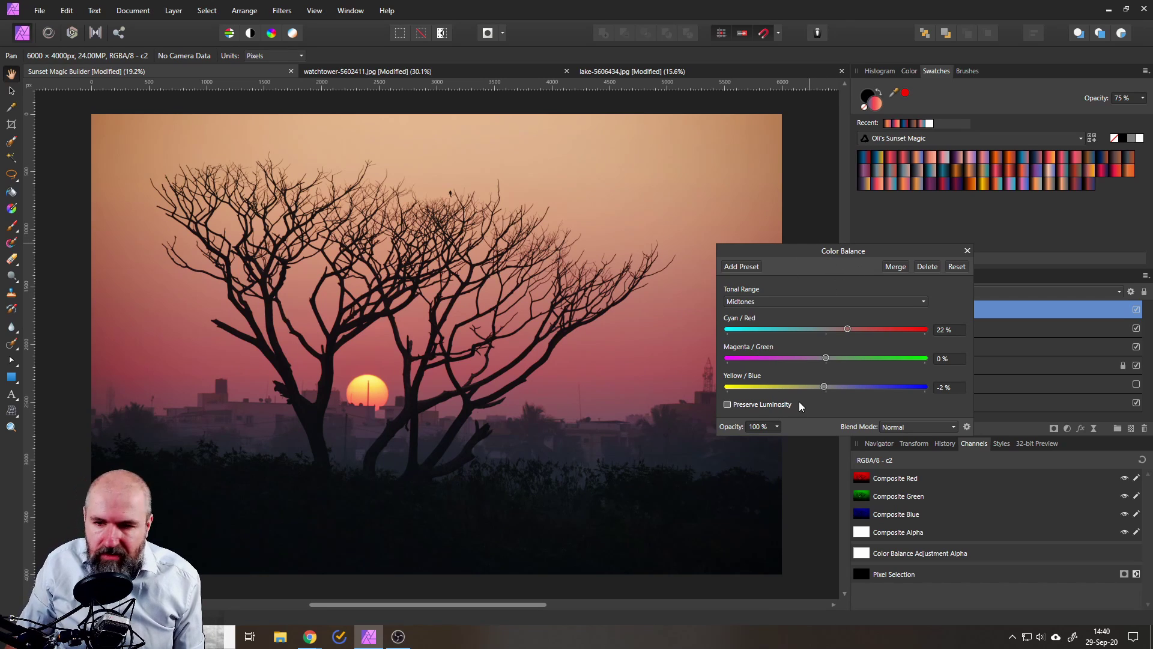
left_click_drag(824, 386, 792, 386)
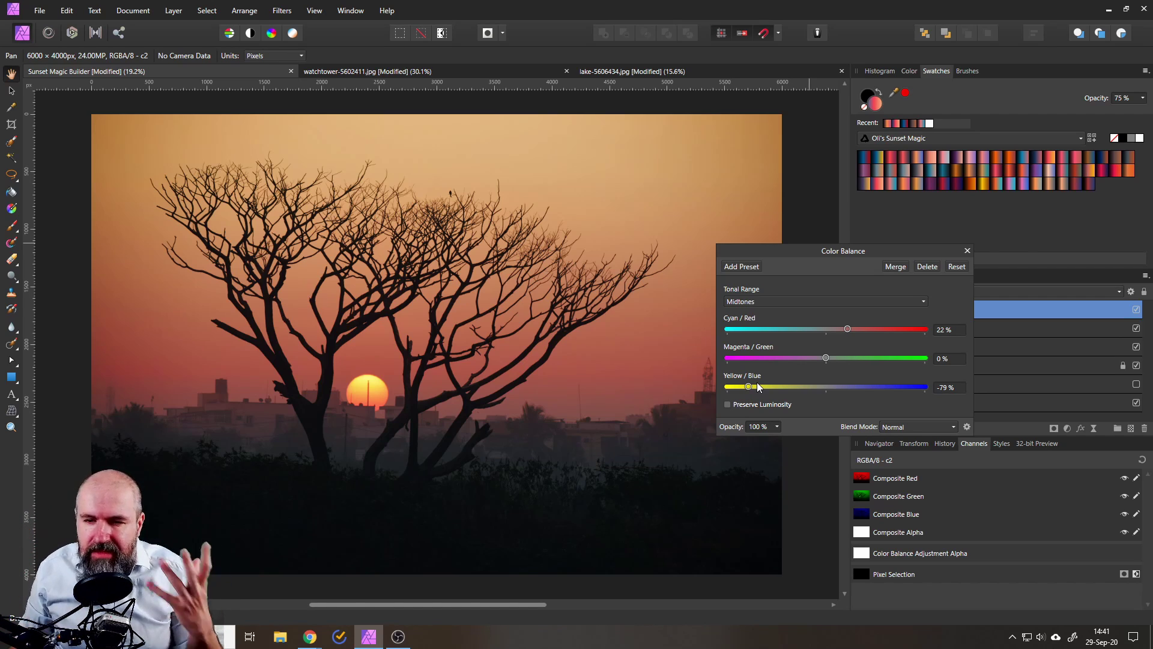
left_click_drag(747, 387, 868, 383)
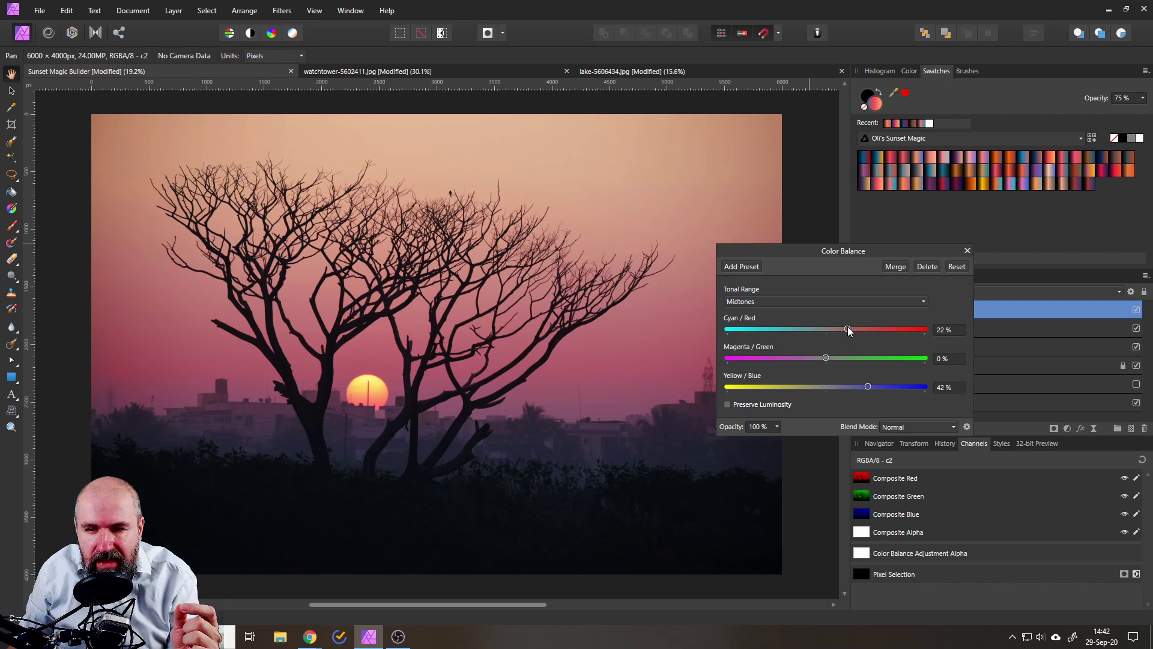
mouse_move(848, 328)
left_mouse_down()
mouse_move(872, 328)
mouse_move(762, 322)
mouse_move(880, 327)
mouse_move(845, 329)
left_mouse_up()
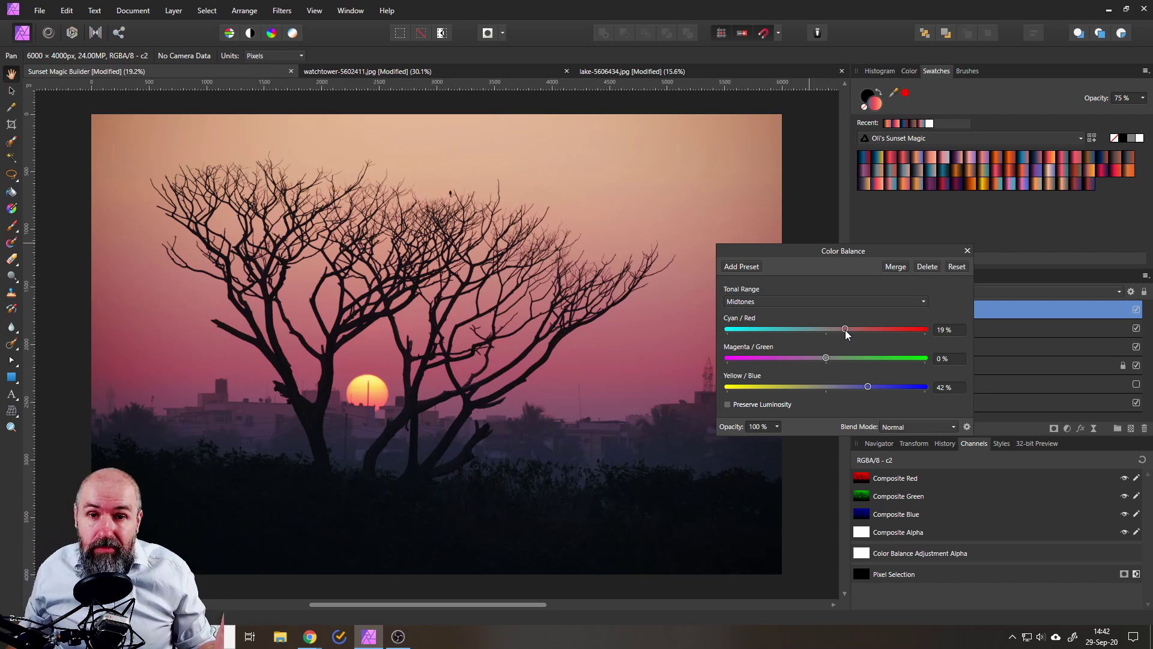
On lake-5606434.jpg, confirm the Soft Light Rectangle's gradient fill type stays Elliptical
left_click(656, 72)
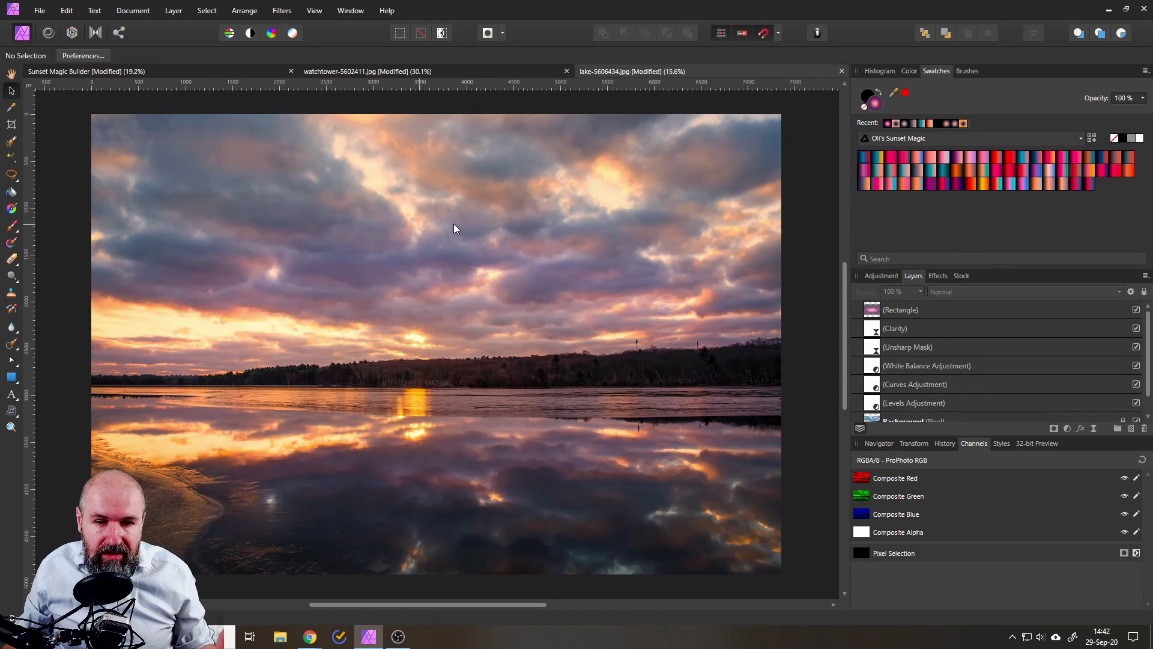
left_click(874, 311)
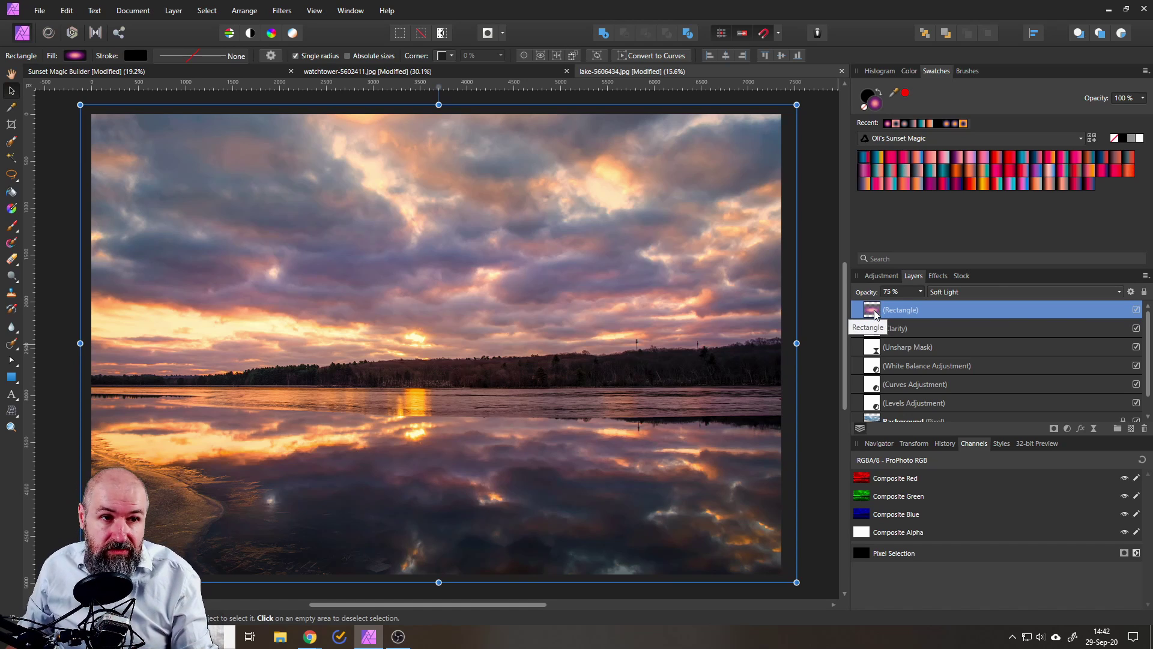
left_click(69, 53)
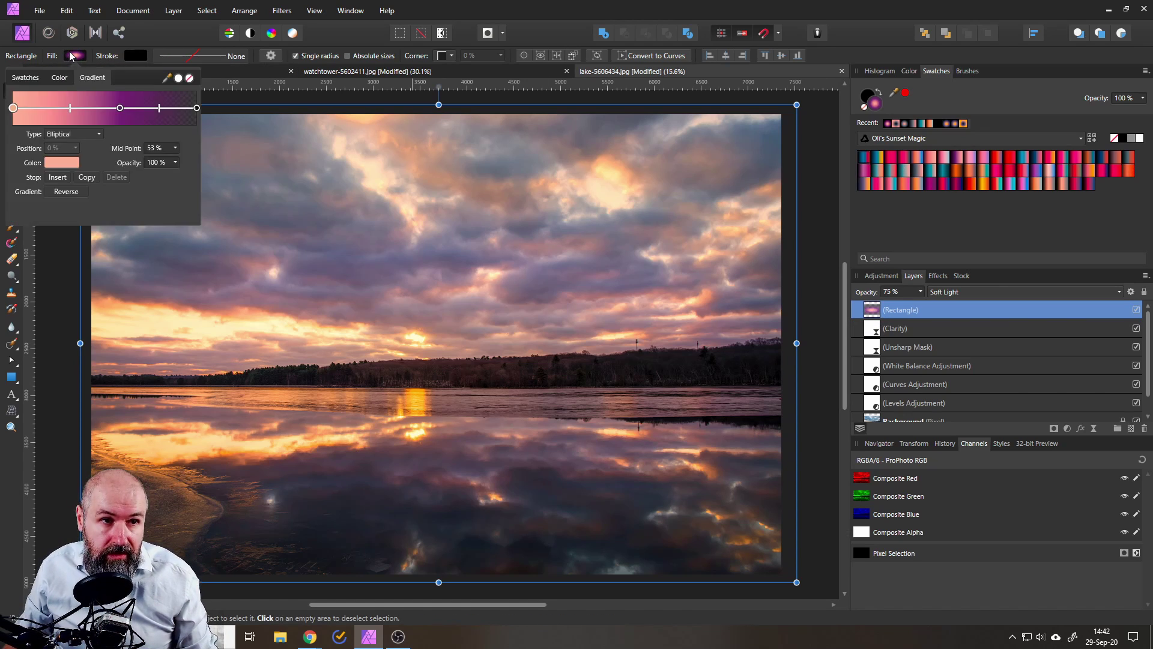
left_click(85, 136)
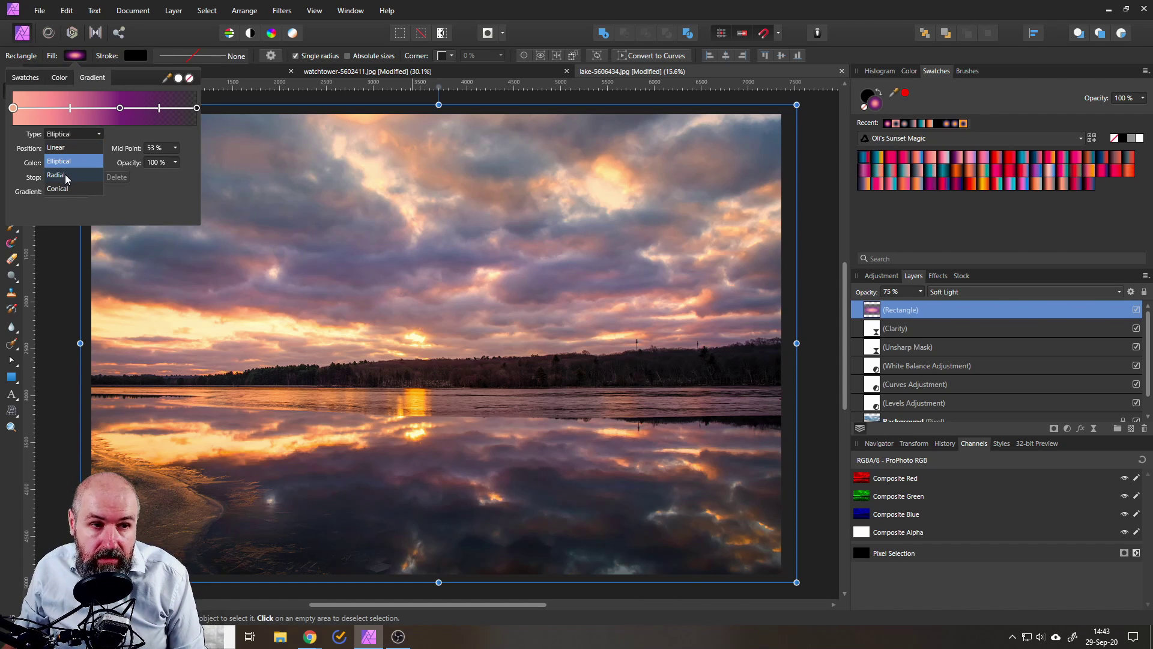
left_click(143, 200)
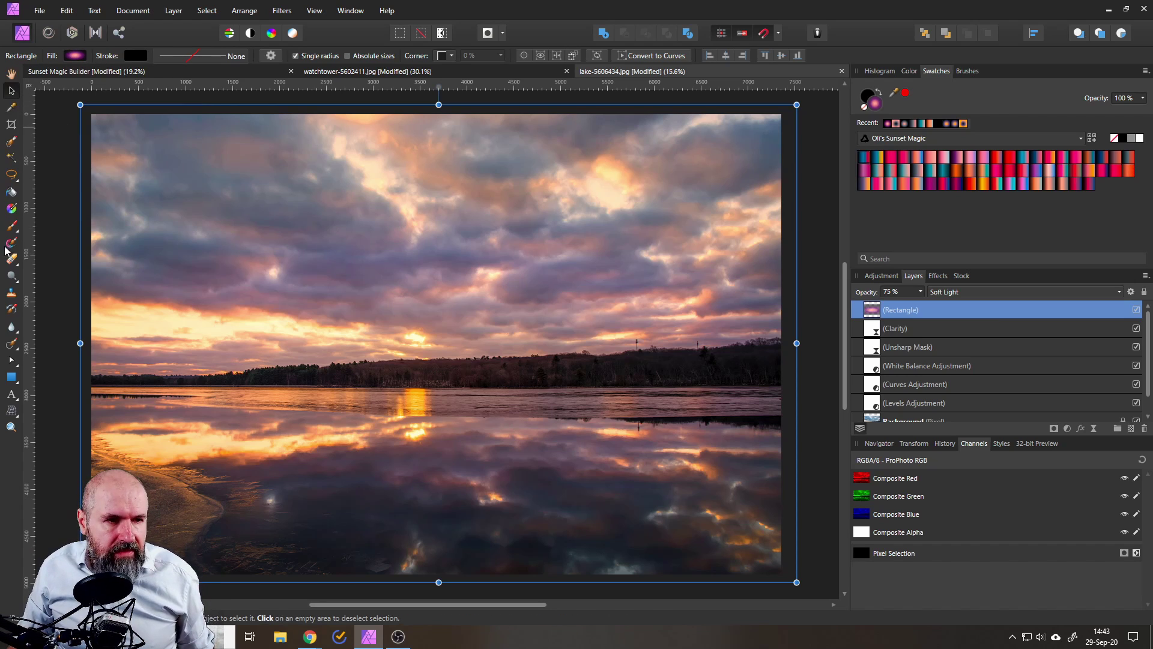
With the Gradient tool, pull in the elliptical gradient's end point and shorten its vertical axis
left_click(10, 210)
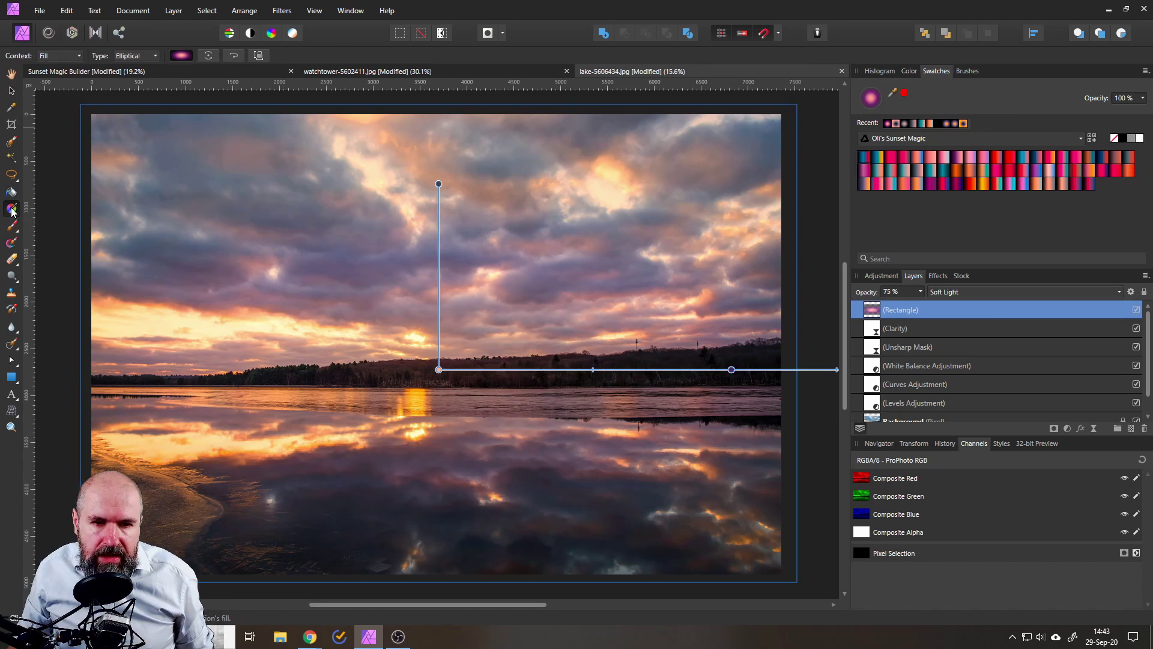
scroll(432, 333, "down", 2)
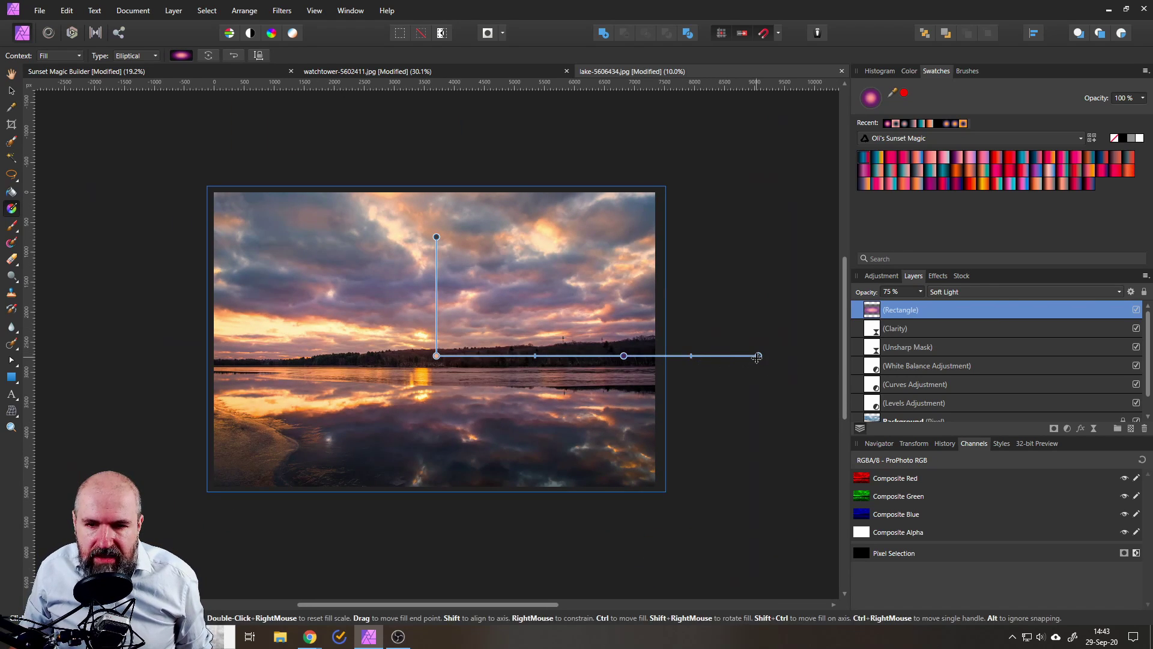
mouse_move(759, 356)
left_mouse_down()
mouse_move(502, 356)
mouse_move(663, 344)
mouse_move(503, 355)
mouse_move(773, 353)
left_mouse_up()
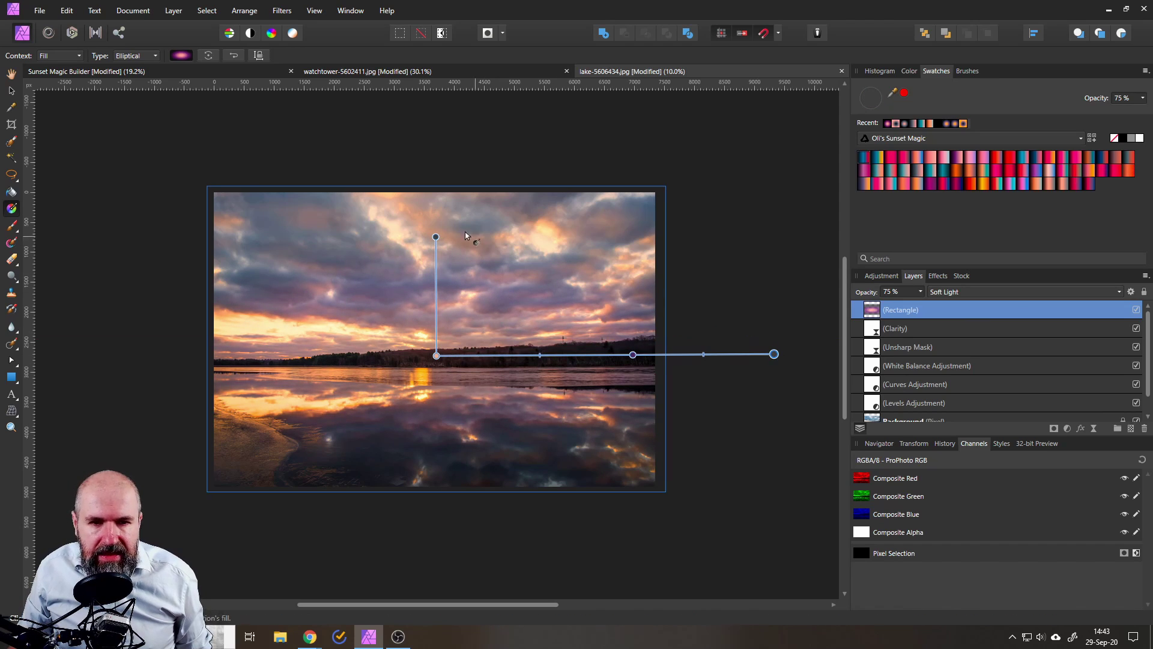
mouse_move(436, 238)
left_mouse_down()
mouse_move(437, 323)
mouse_move(437, 224)
mouse_move(437, 267)
mouse_move(437, 247)
left_mouse_up()
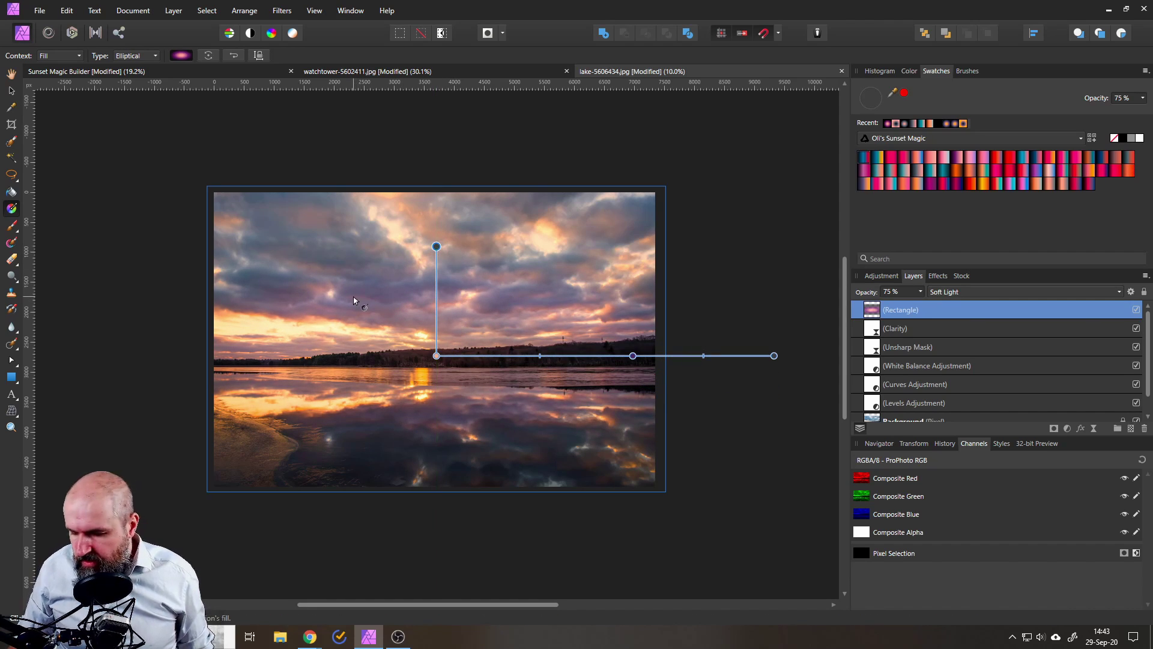
key("ctrl+0")
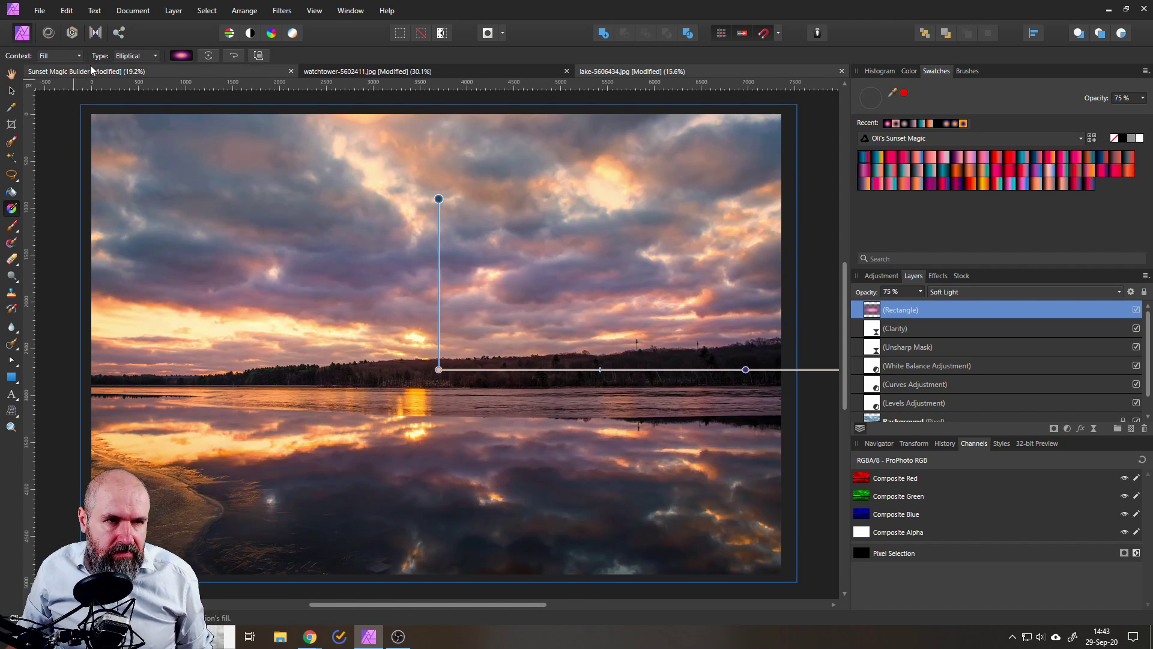
Reverse the lake gradient, restore its original direction, and return to Sunset Magic Builder
key("v")
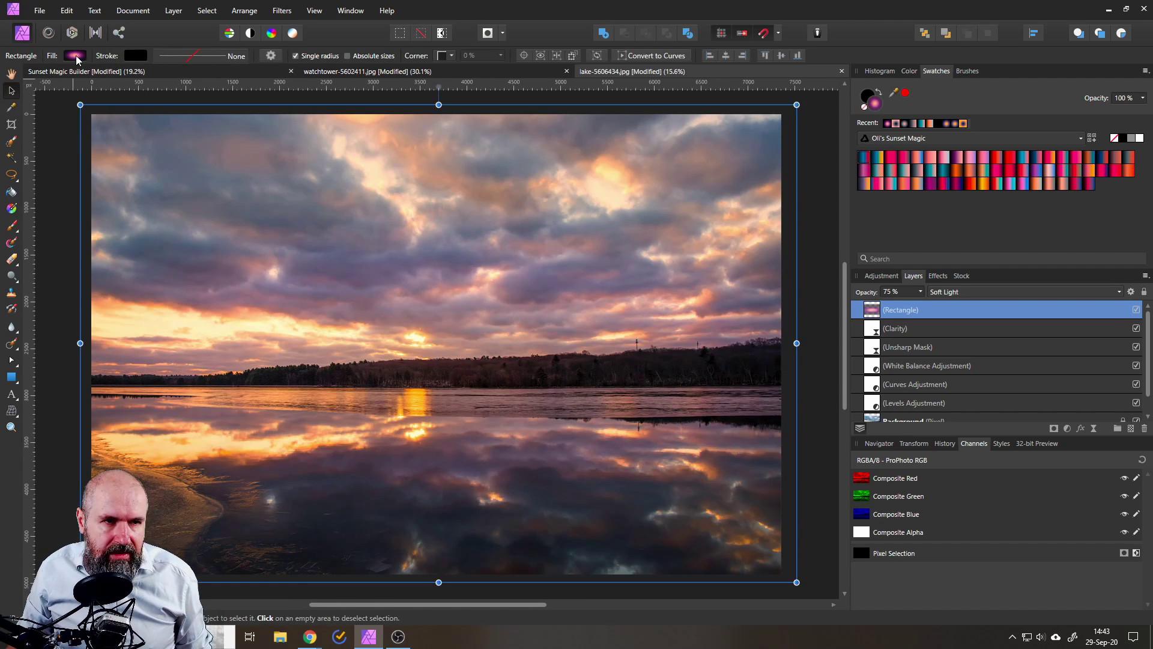
left_click(75, 55)
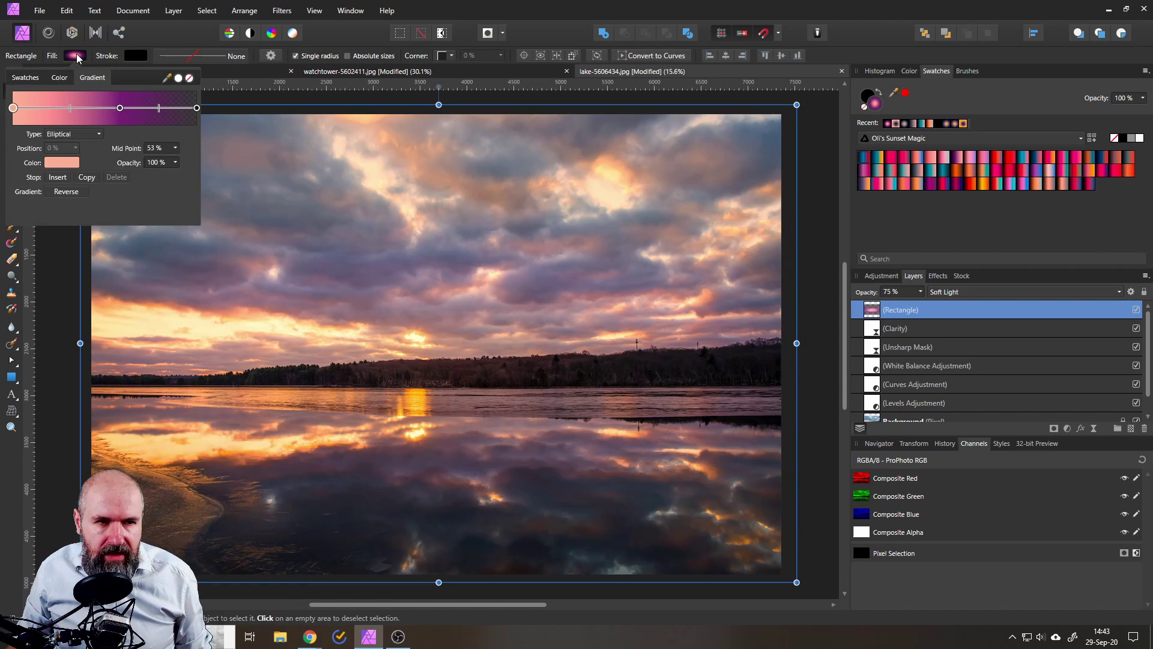
left_click(76, 193)
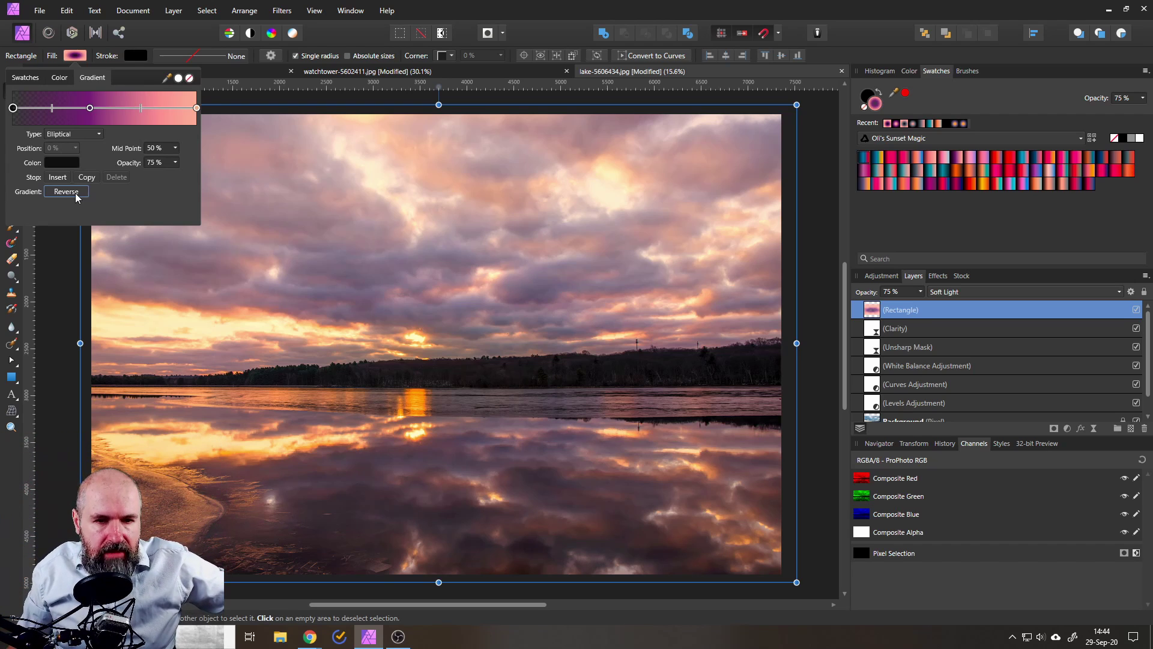
left_click(66, 191)
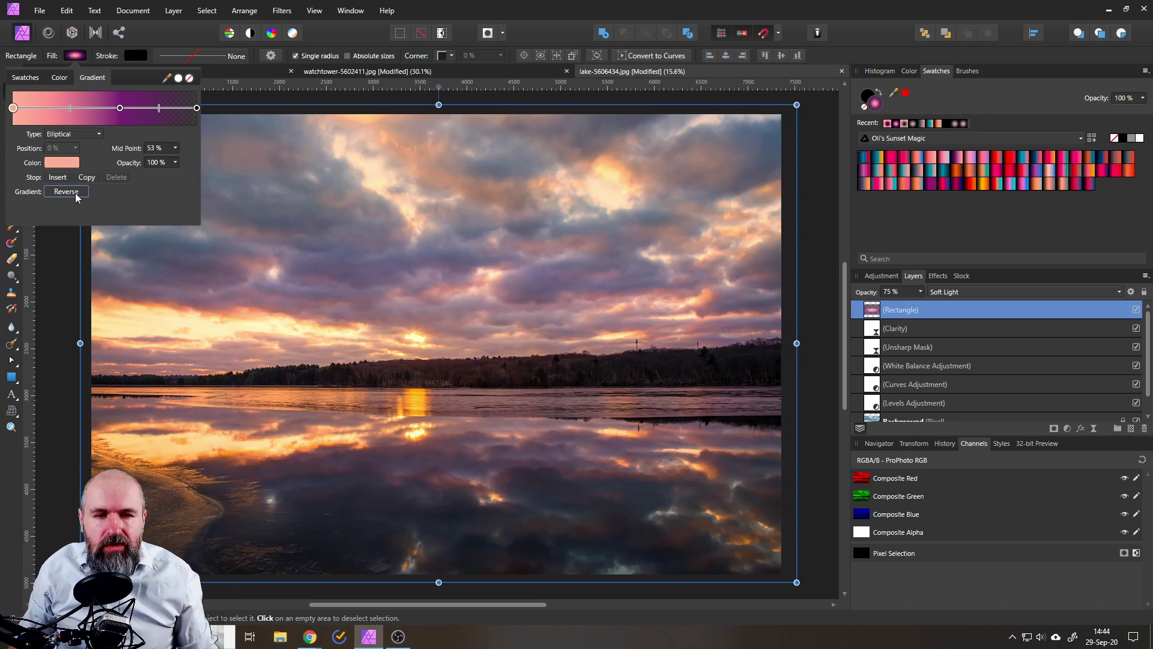
left_click(71, 58)
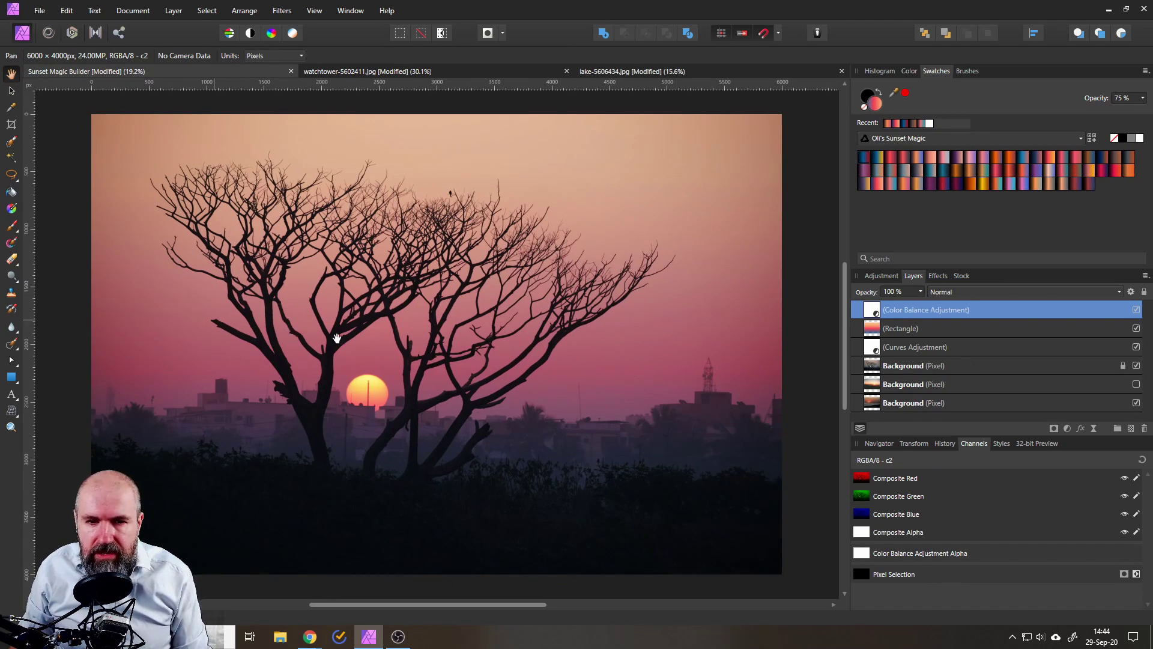
Select the Rectangle layer and try orange-to-blue, pink and purple-pink sunset palette gradients
left_click(891, 167)
left_click(887, 169)
left_click(891, 181)
left_click(888, 329)
left_click(891, 171)
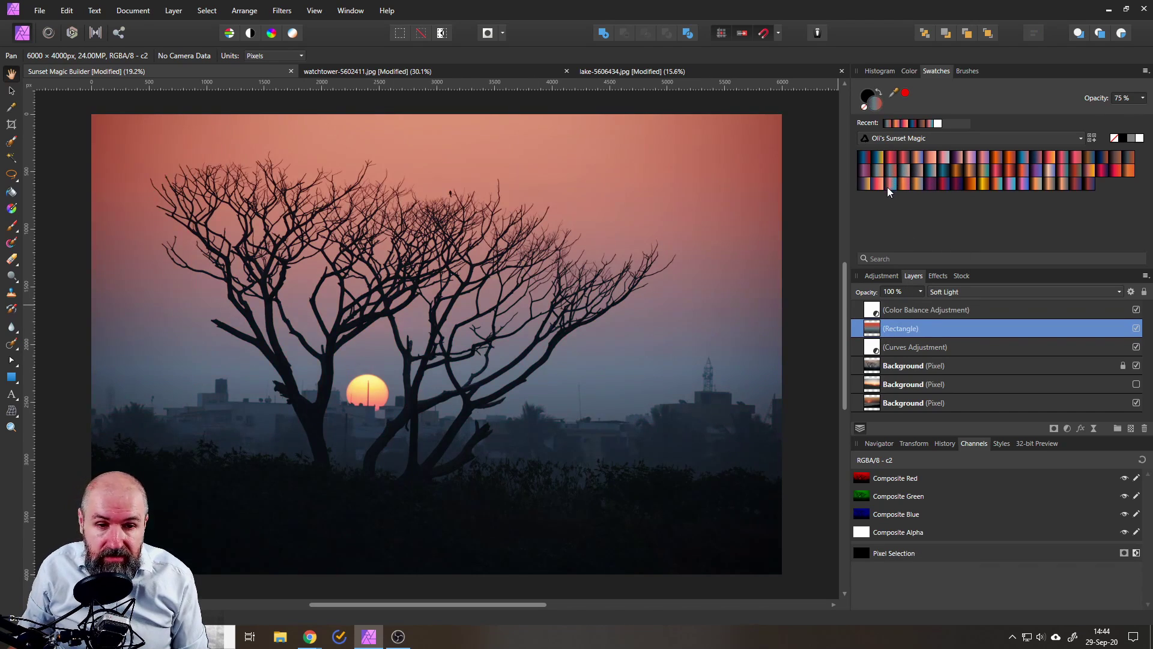
left_click(874, 182)
left_click(866, 172)
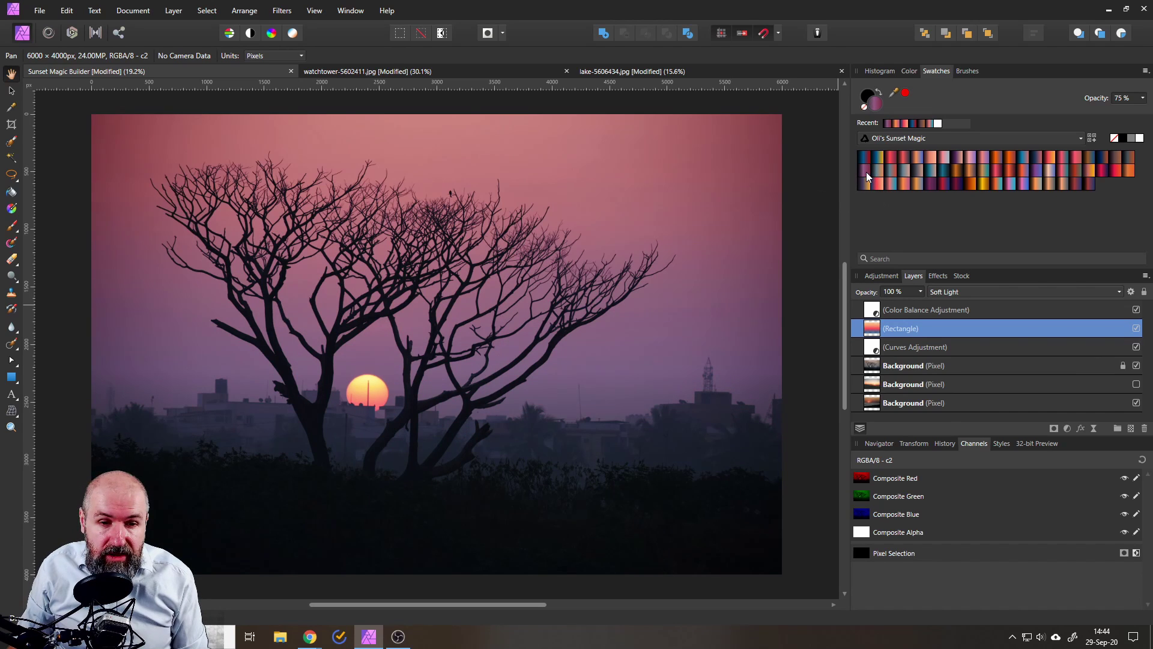
Try pink, lavender and magenta swatches, finishing with a peach-orange gradient on the rectangle
left_click(1022, 172)
left_click(1092, 179)
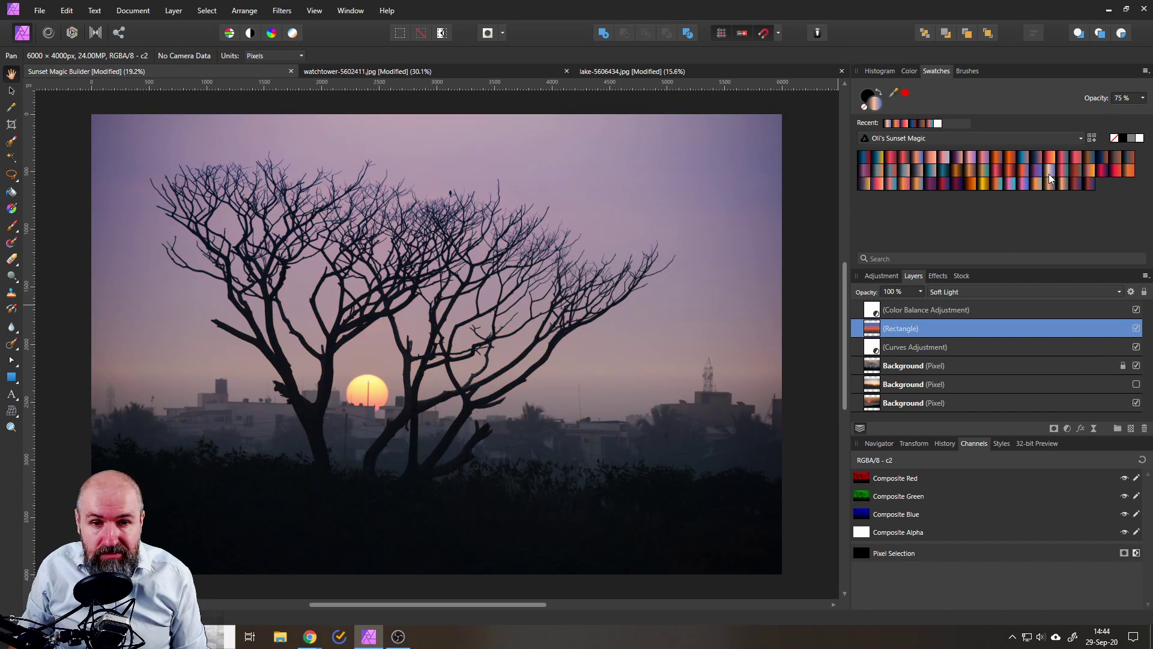
left_click(1091, 173)
left_click(1103, 171)
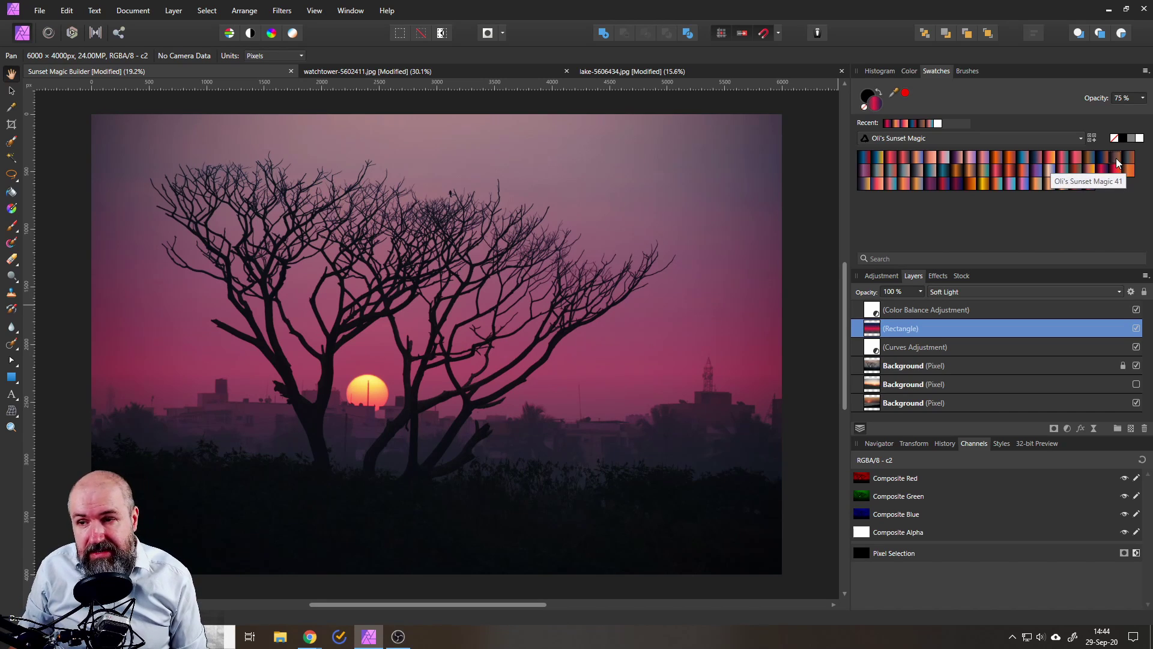
left_click(1127, 173)
left_click(1127, 173)
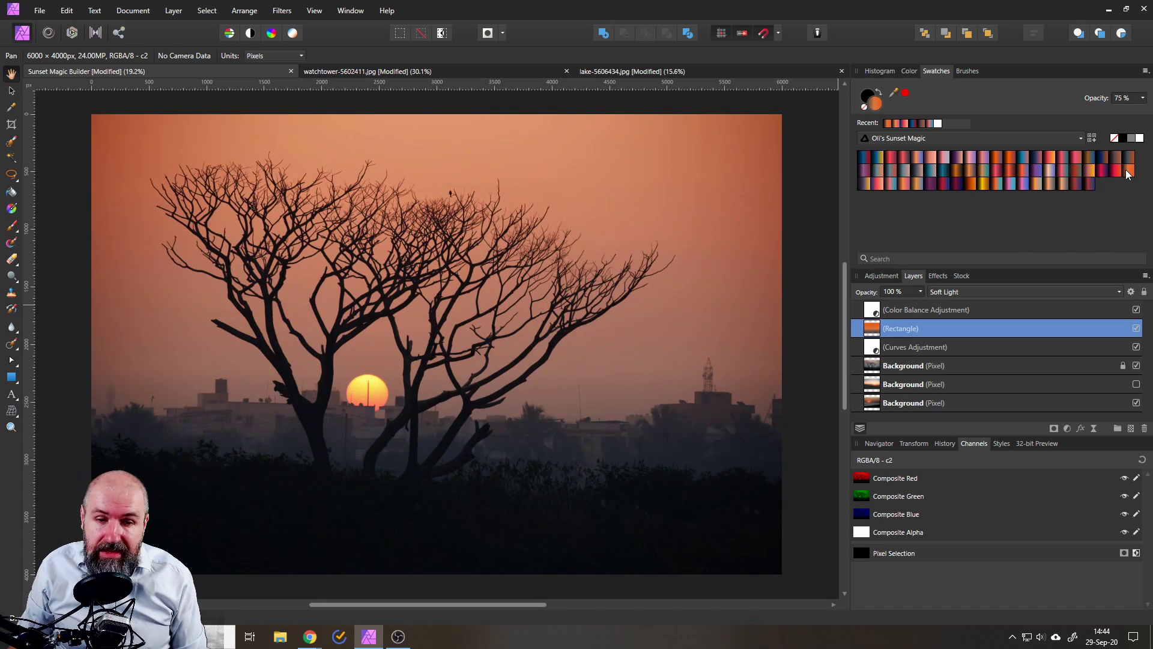